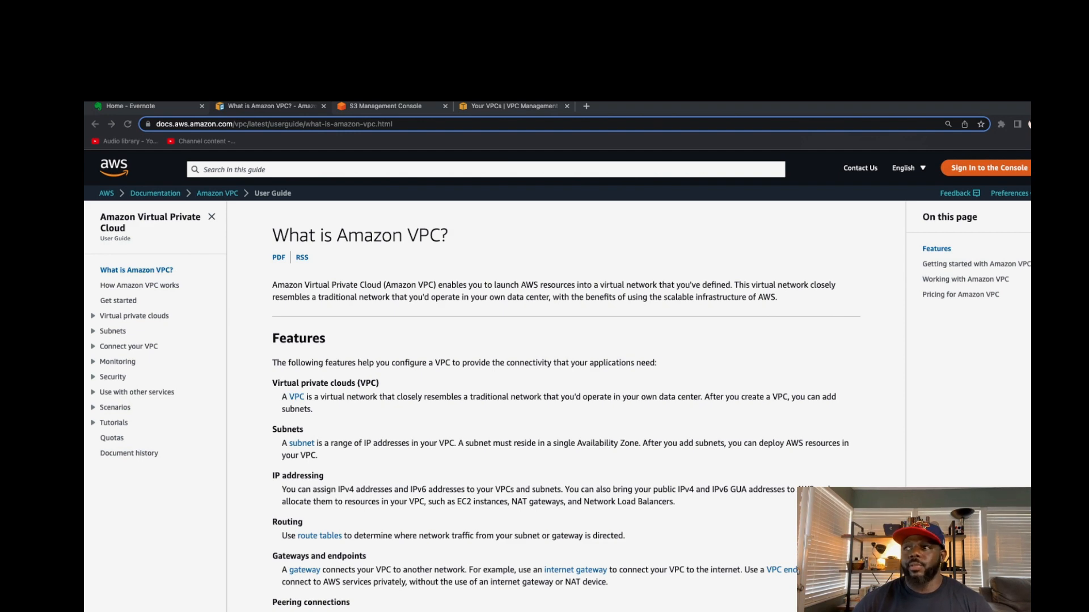
Read through the Amazon VPC user guide page, from its features down to the getting started, interfaces and pricing sections.
scroll(803, 469, down, 6)
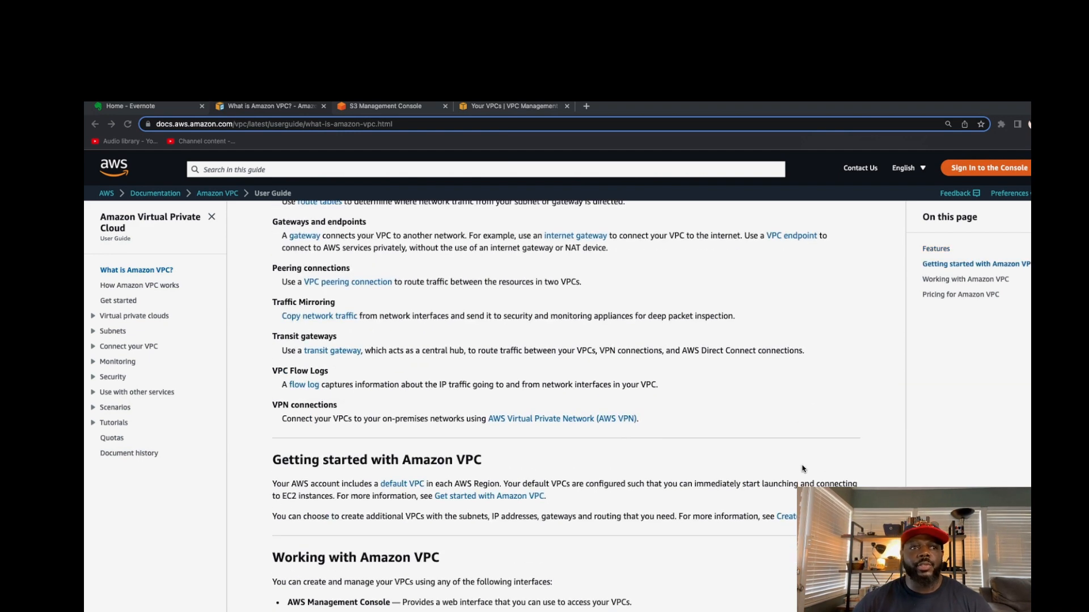
scroll(802, 469, down, 3)
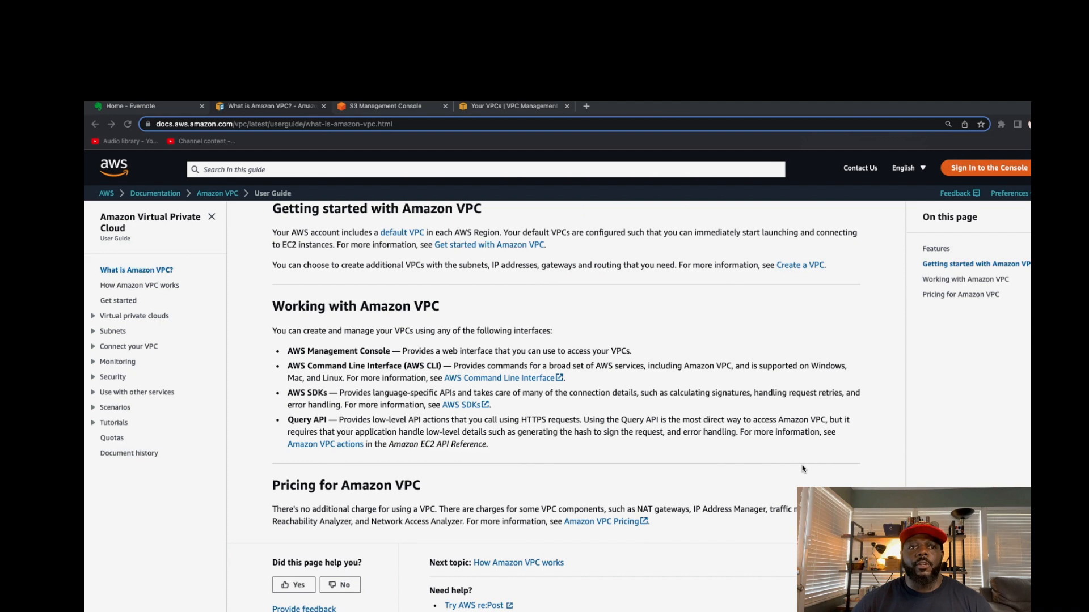
scroll(803, 469, down, 1)
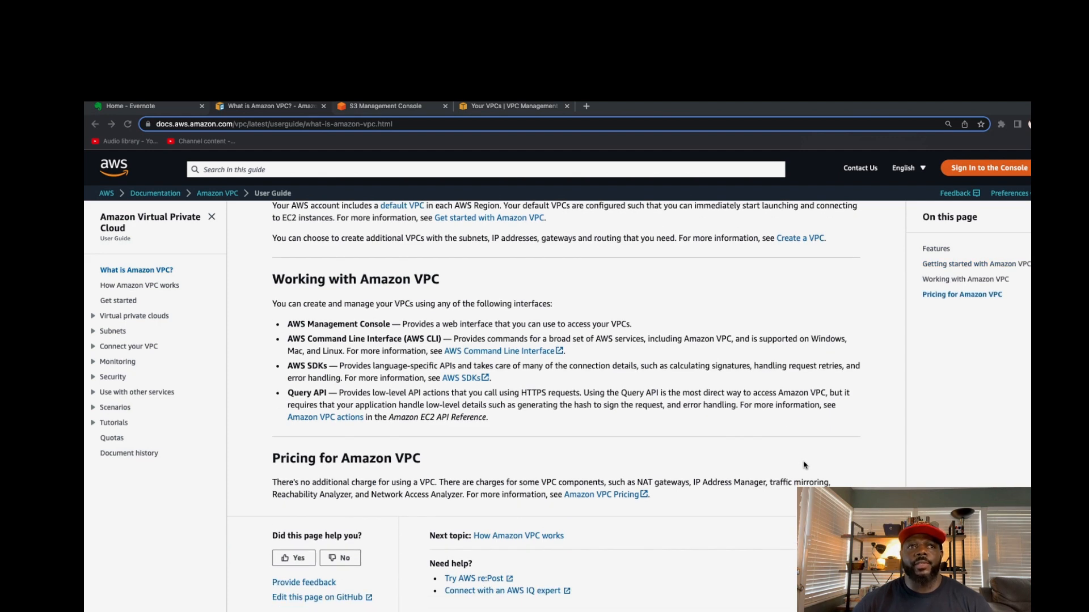
scroll(803, 466, up, 1)
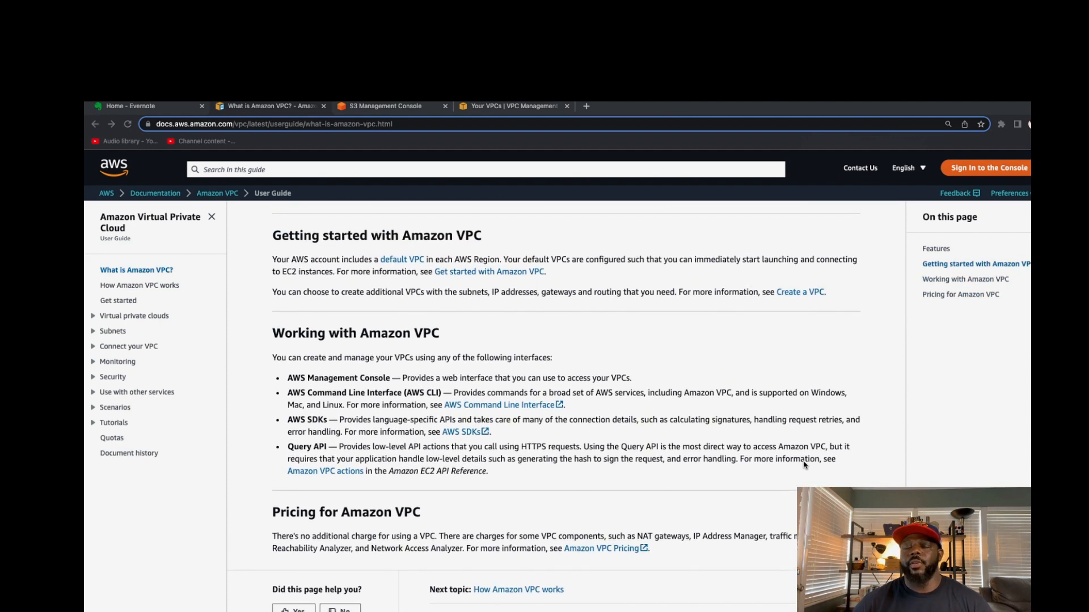
scroll(804, 465, up, 1)
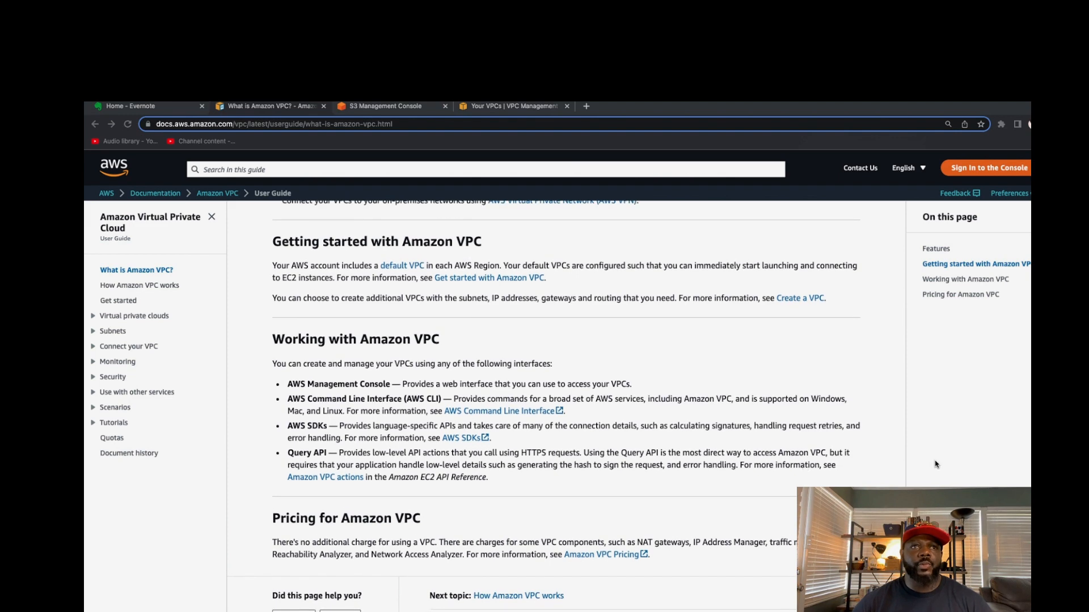
Switch to the VPC Management Console, view the VPC dashboard and open the list of VPCs in the region.
click(507, 110)
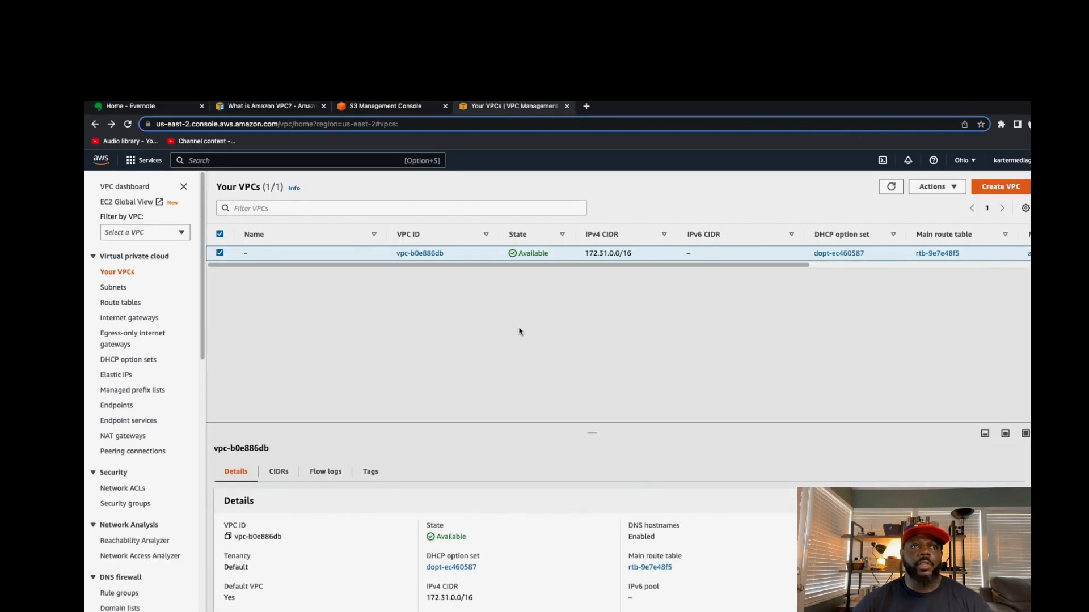
scroll(192, 302, down, 6)
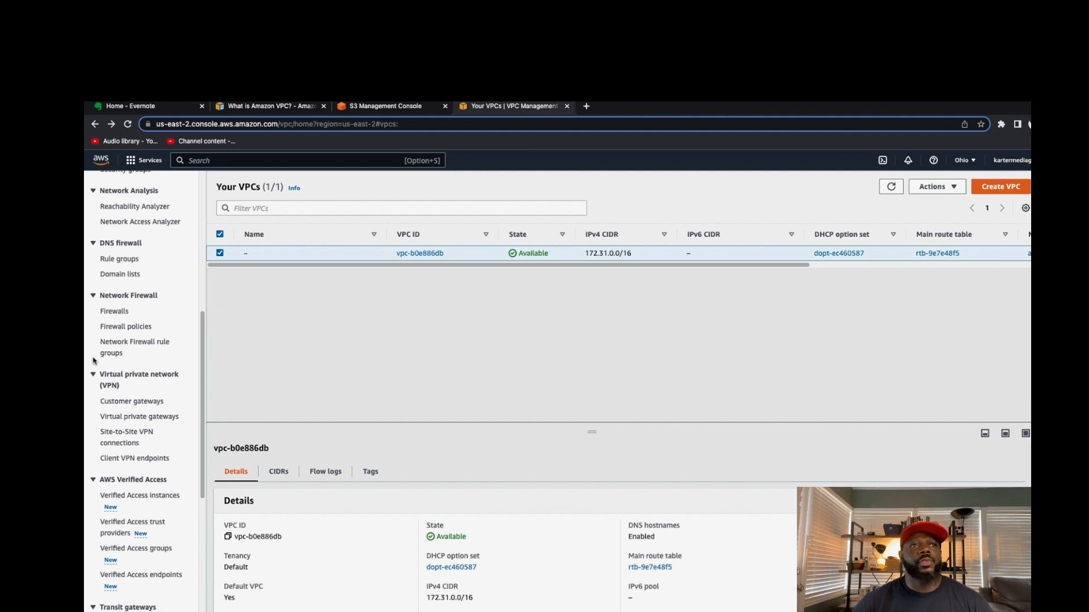
scroll(196, 340, up, 6)
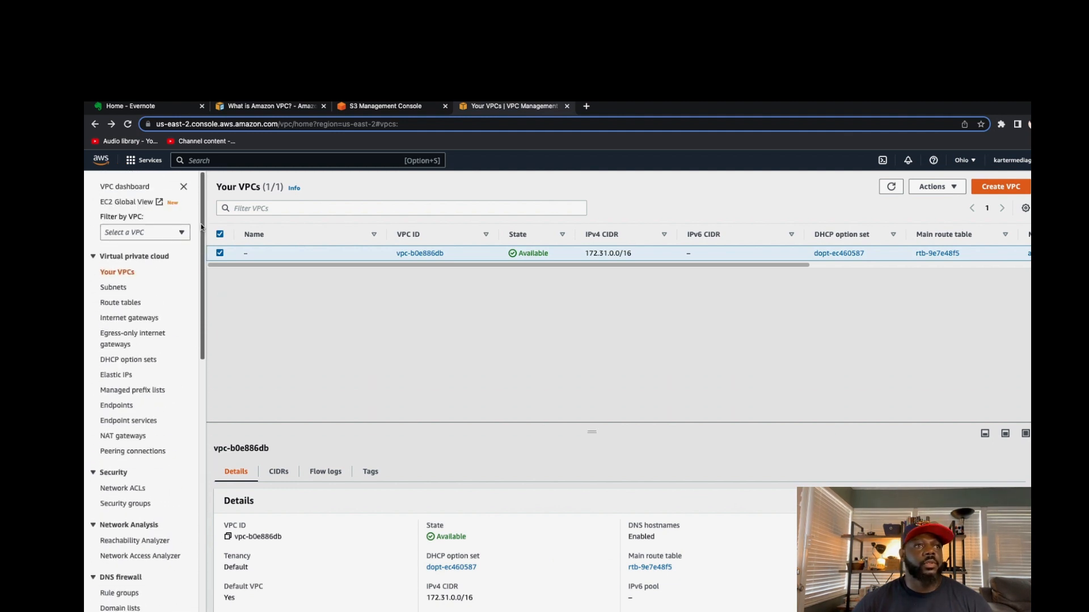
click(123, 186)
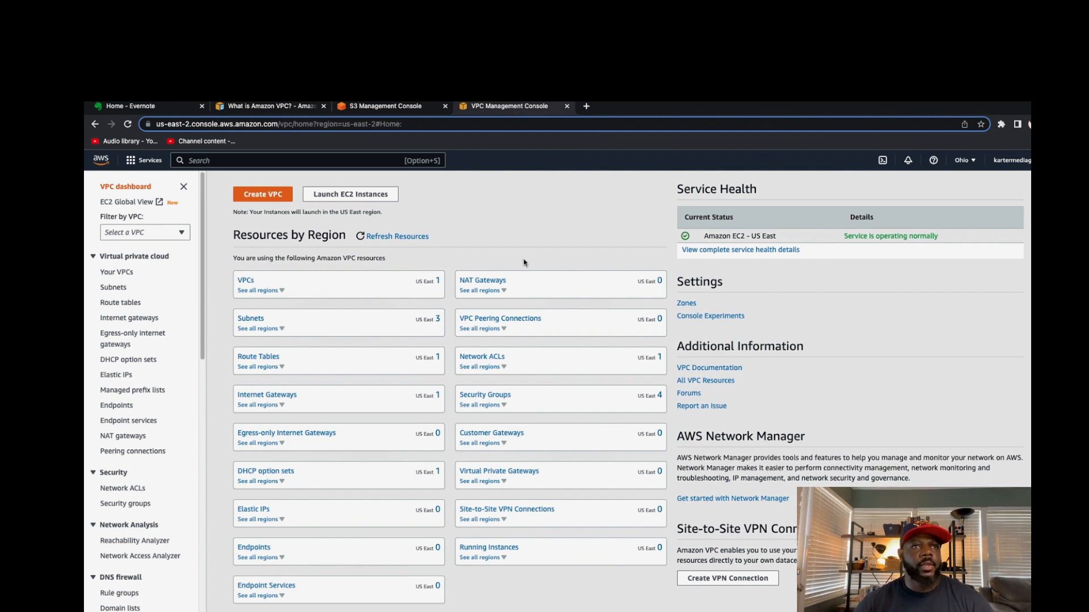
click(245, 280)
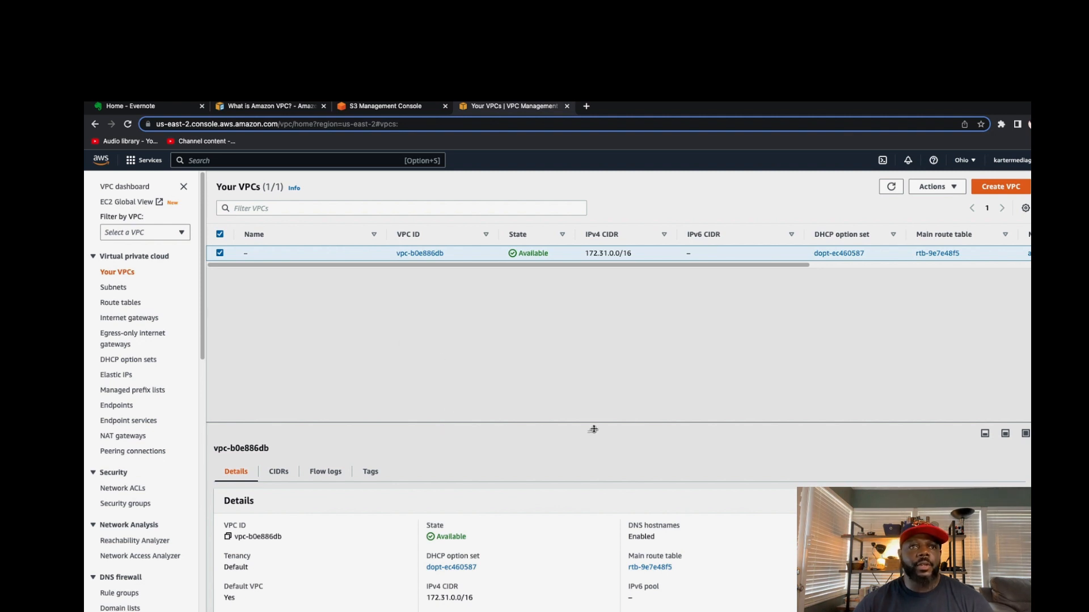
Enlarge the details pane of the existing VPC and review its CIDRs, flow logs and general details.
drag(593, 430, 588, 338)
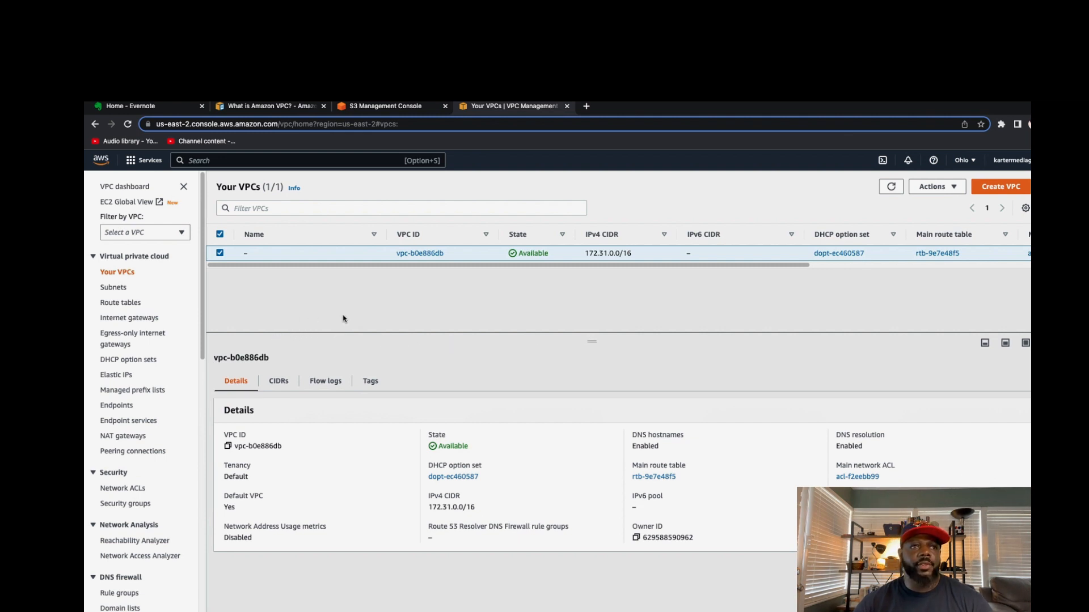
drag(594, 335, 592, 381)
click(286, 433)
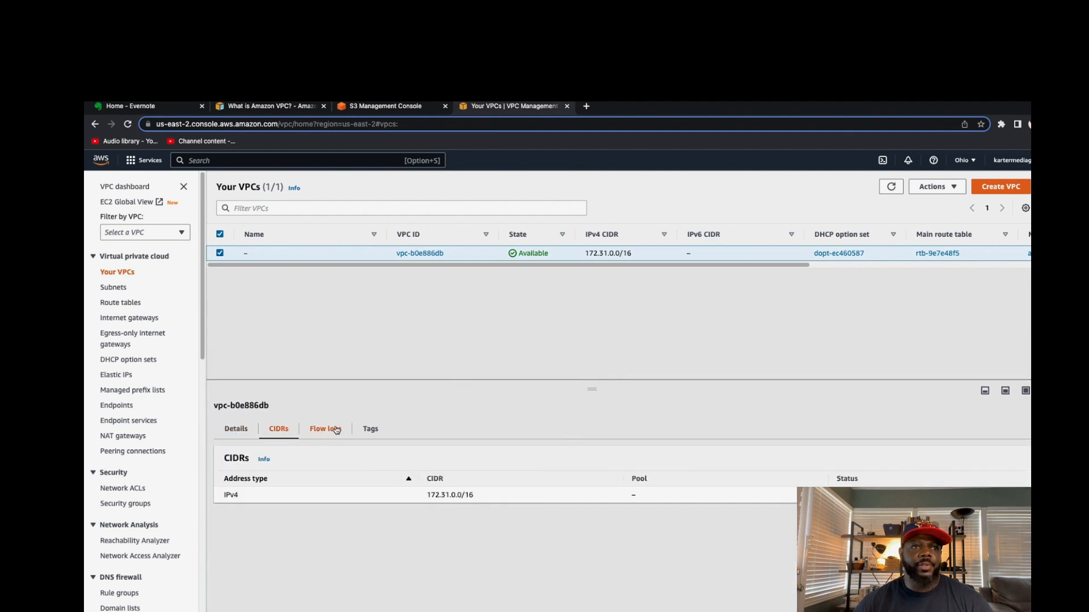
click(335, 431)
click(235, 430)
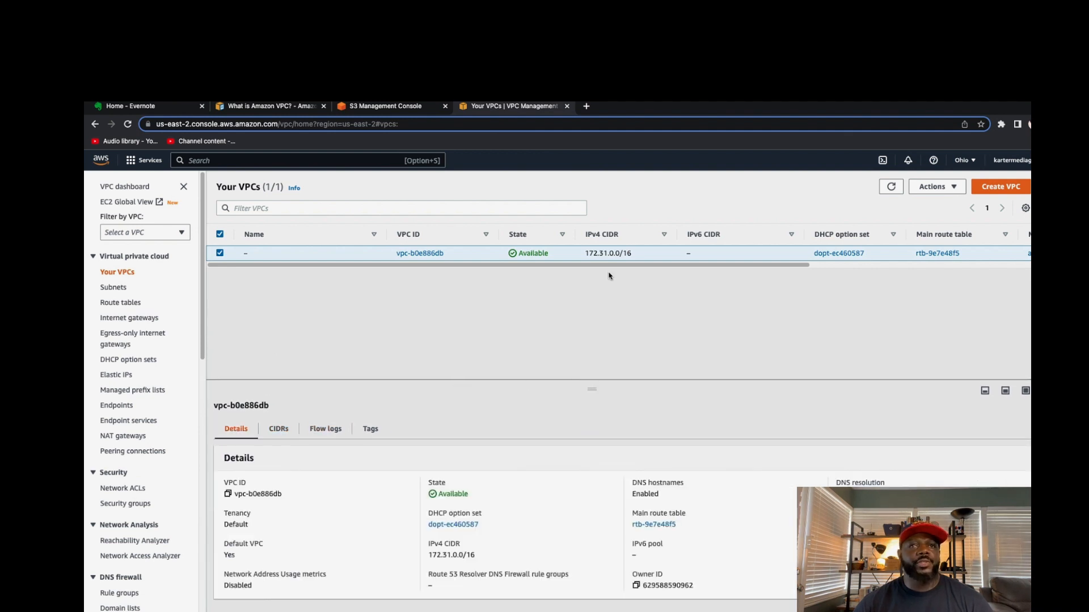
Start creating a new VPC and review the settings and resource preview offered by the VPC and more option.
click(999, 188)
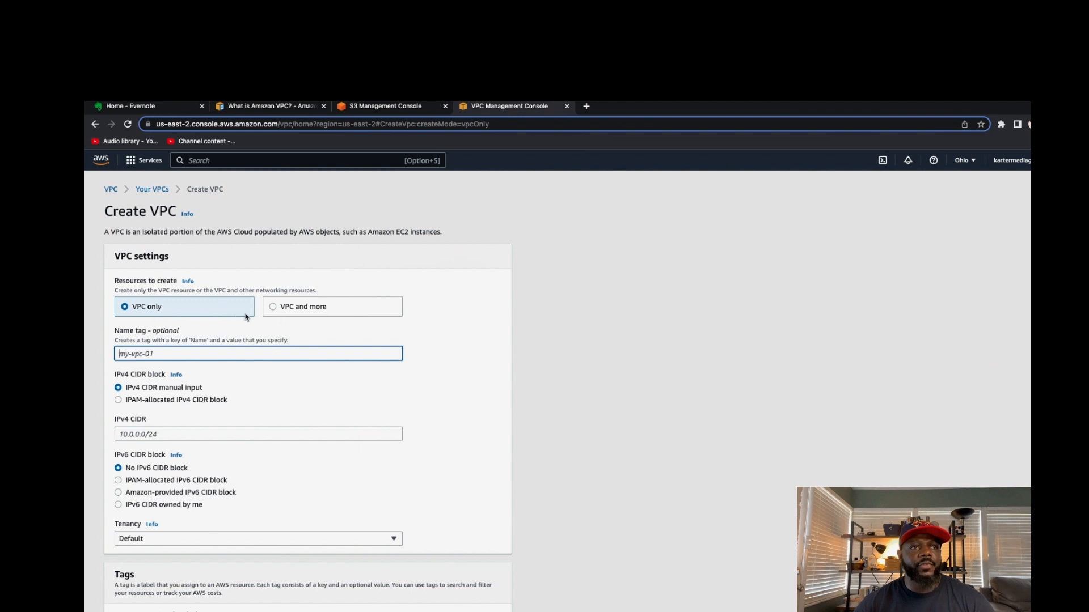
click(274, 311)
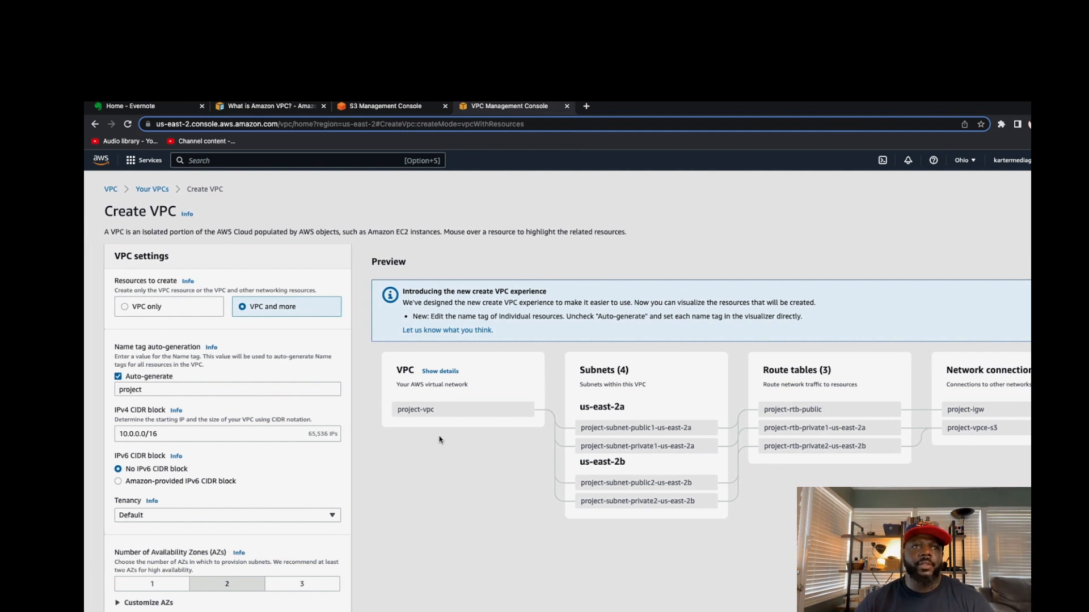
scroll(432, 448, down, 1)
scroll(431, 448, down, 5)
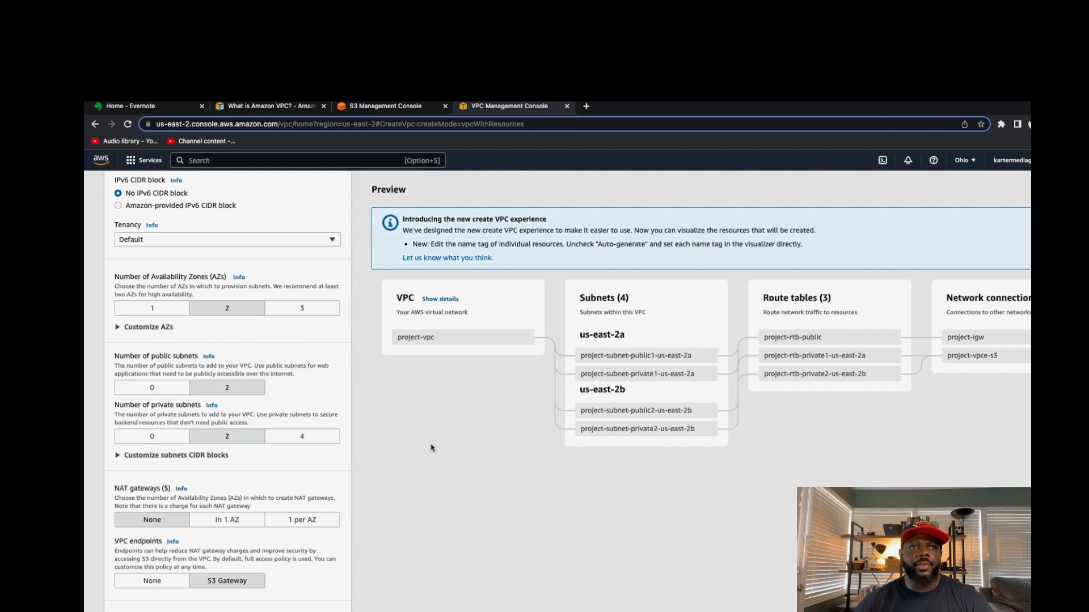
scroll(431, 448, up, 3)
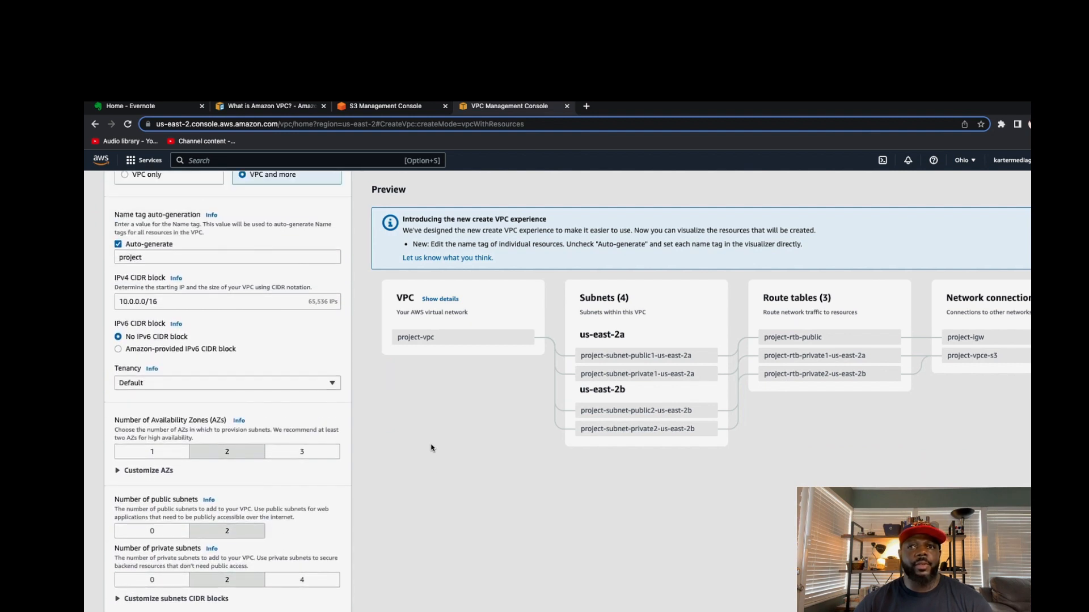
scroll(431, 448, up, 3)
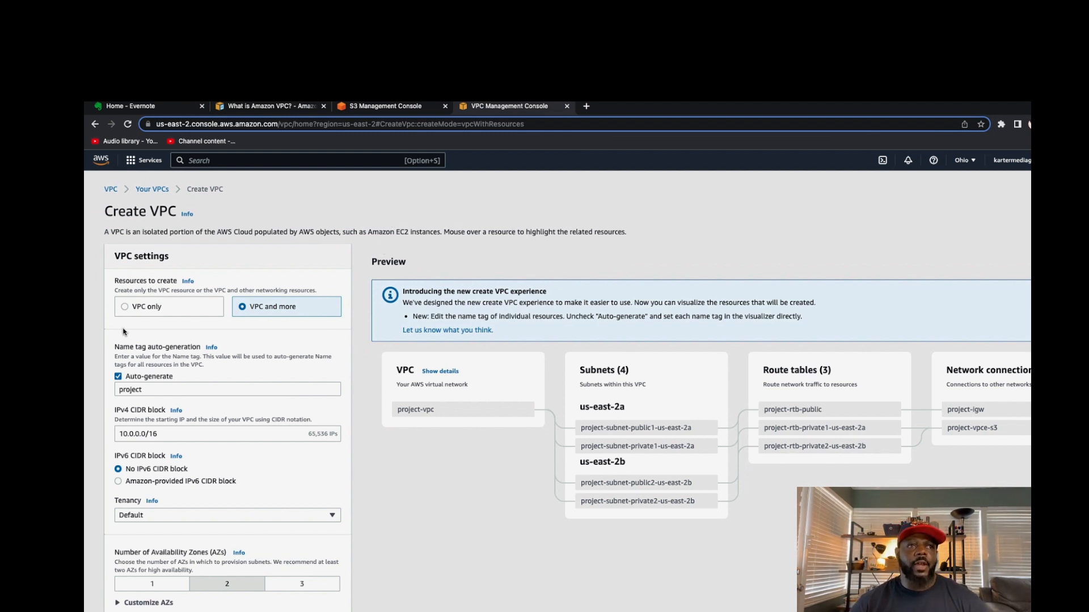
Limit the resources to create to VPC only and set the name tag to "my vpc -01".
click(125, 308)
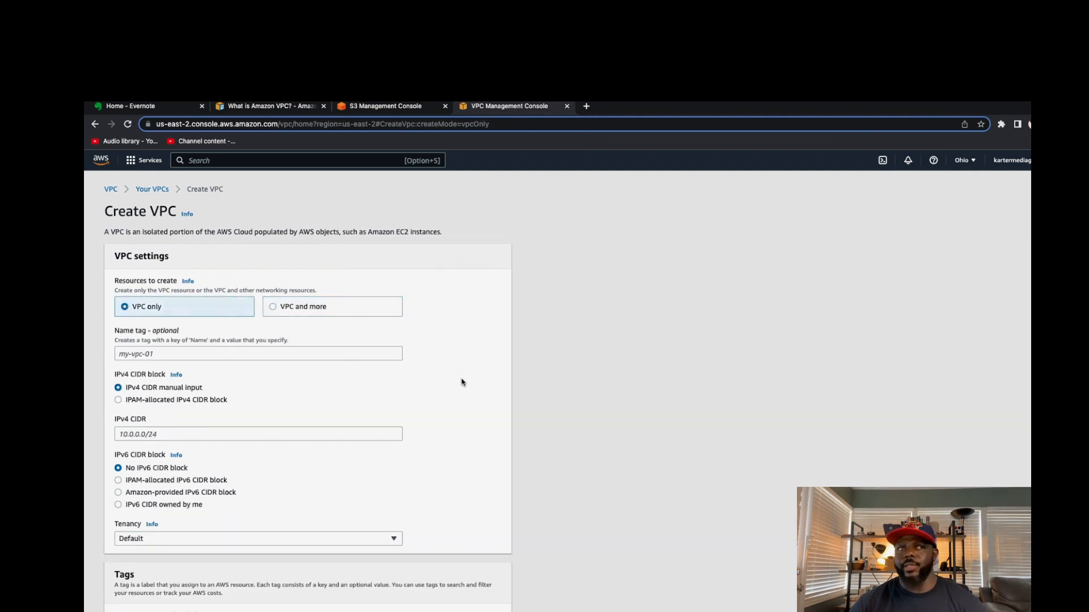
click(201, 355)
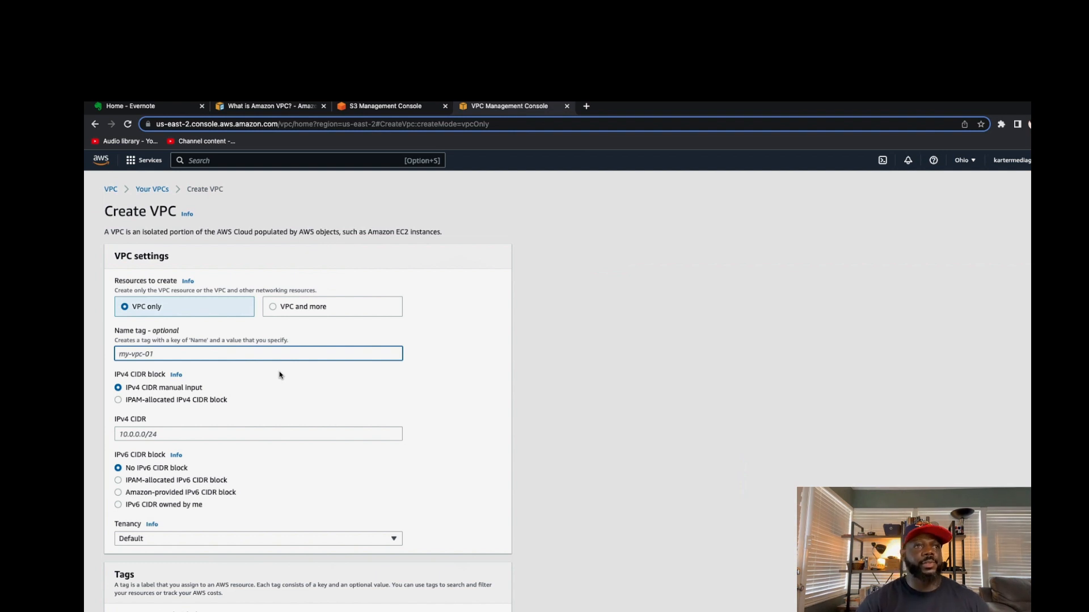
text(my vpc)
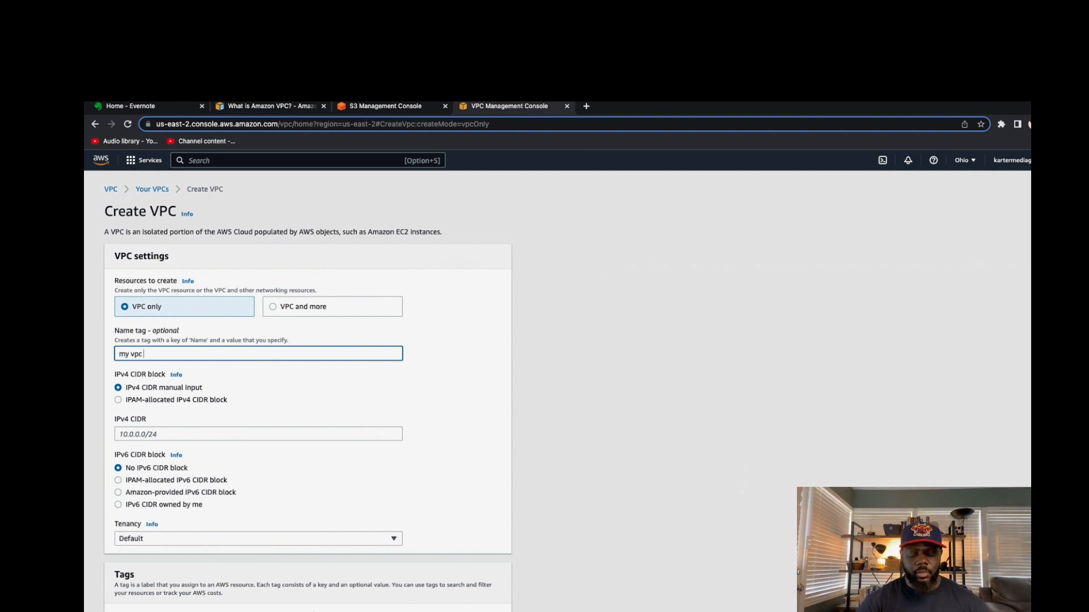
text( -01)
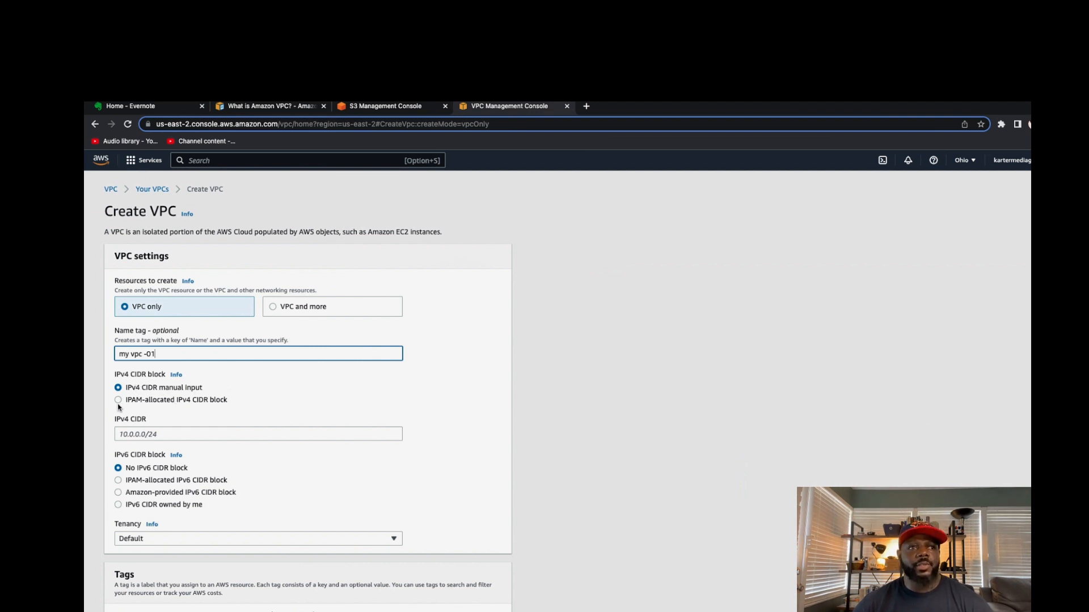
Review the tenancy choices for the new VPC and open the help information about tenancy.
scroll(252, 418, down, 1)
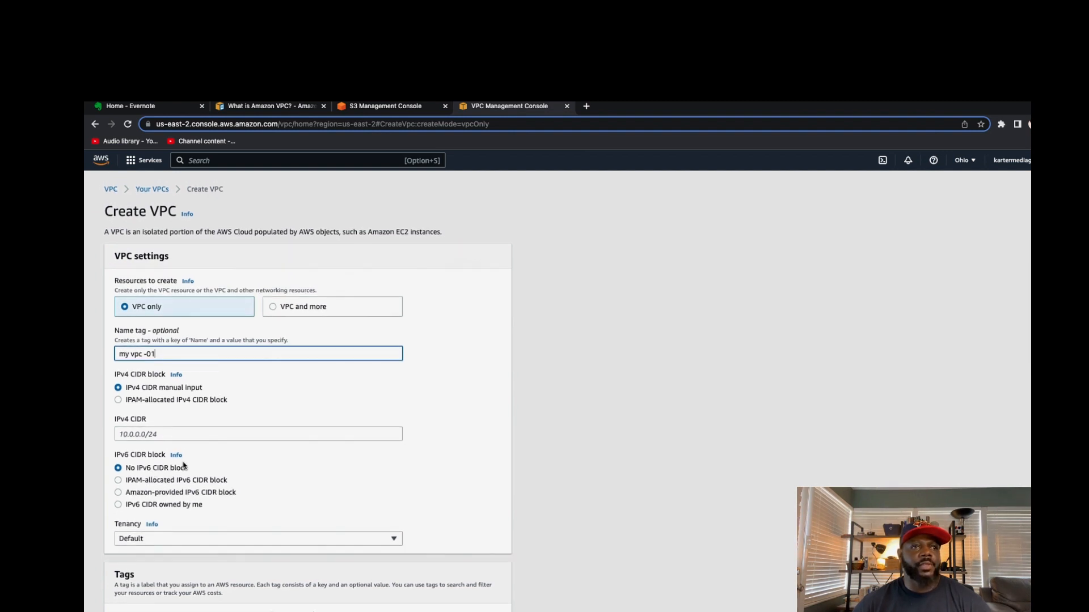
scroll(614, 466, down, 3)
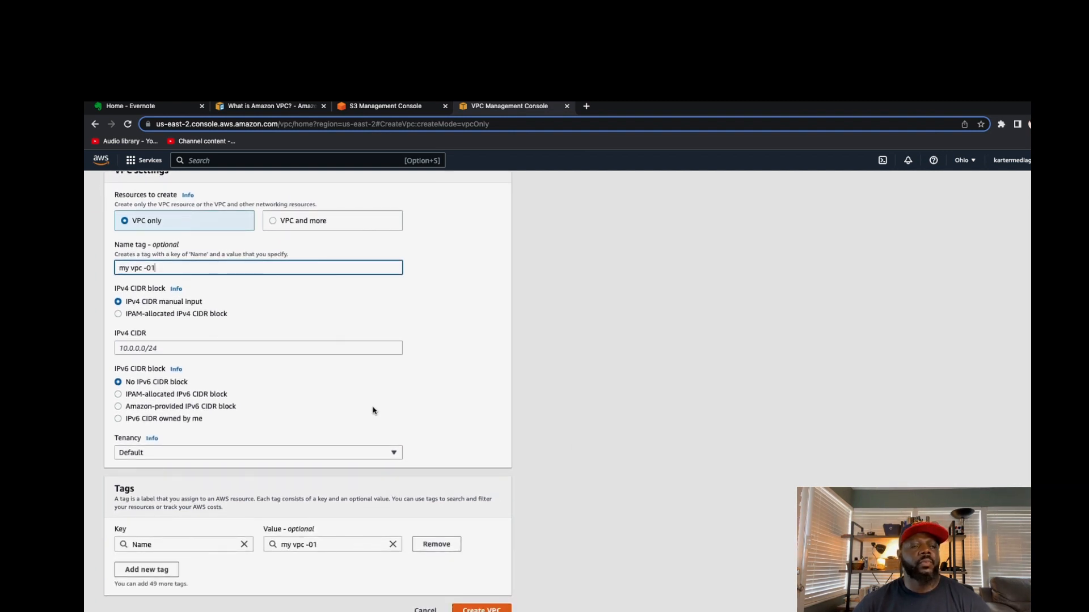
click(393, 453)
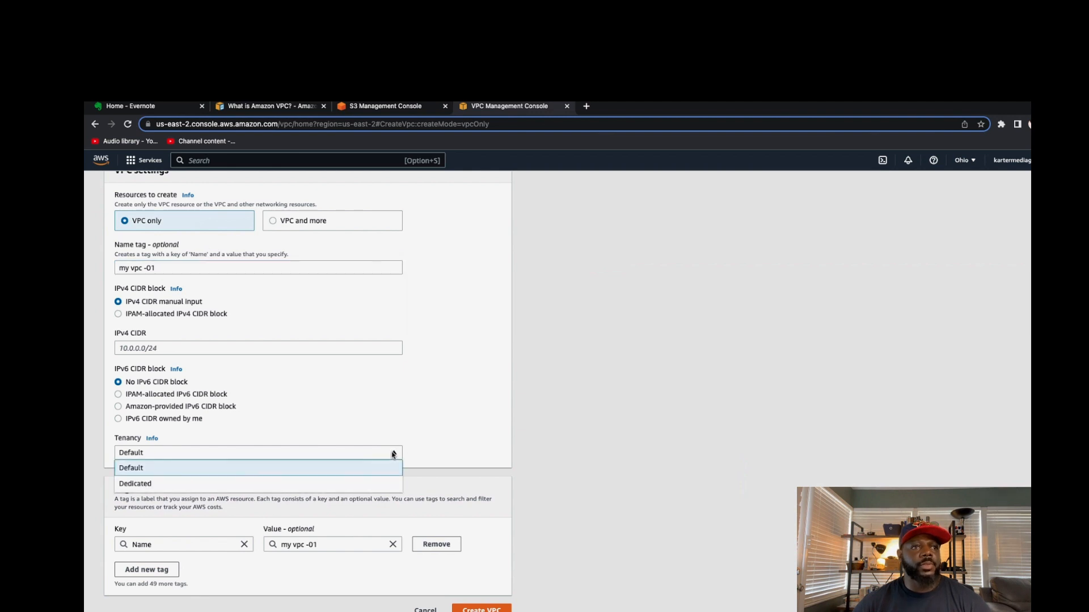
click(393, 453)
click(152, 440)
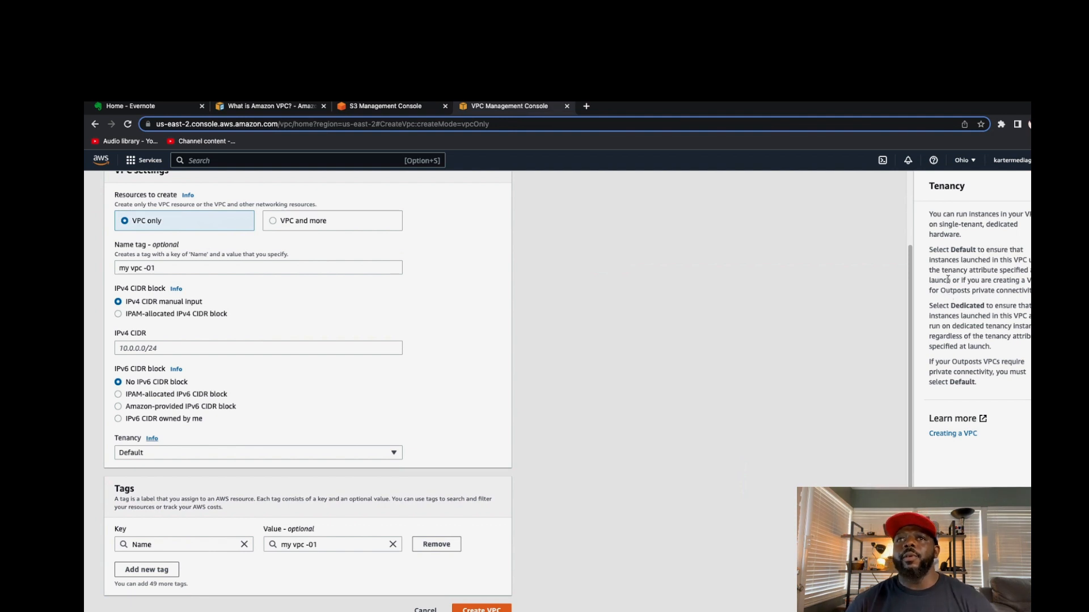
Try the Dedicated tenancy for the new VPC and return the tenancy to Default.
click(395, 455)
click(333, 485)
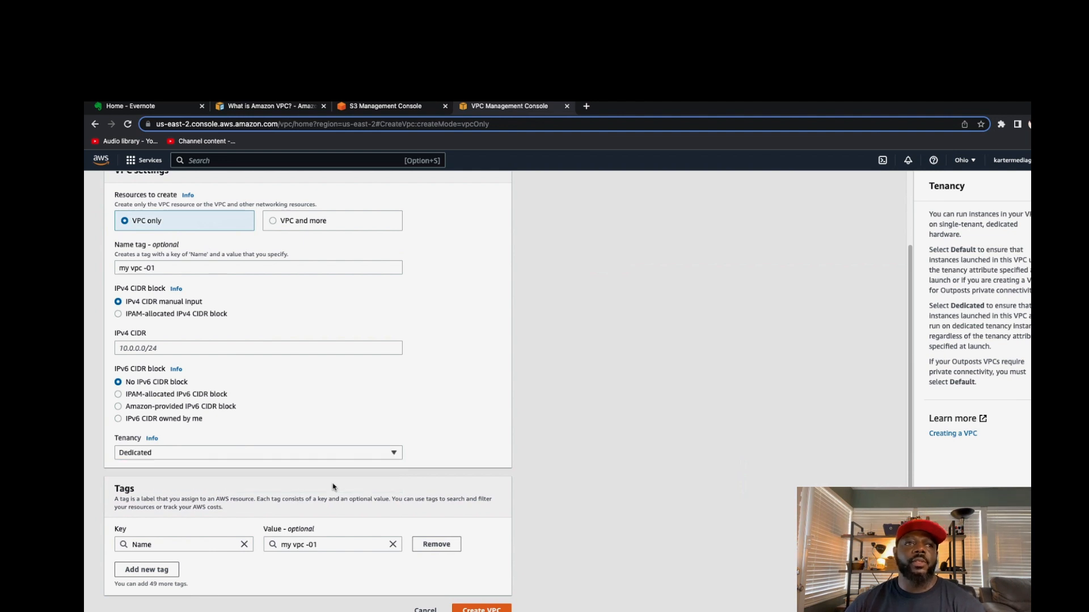
click(396, 454)
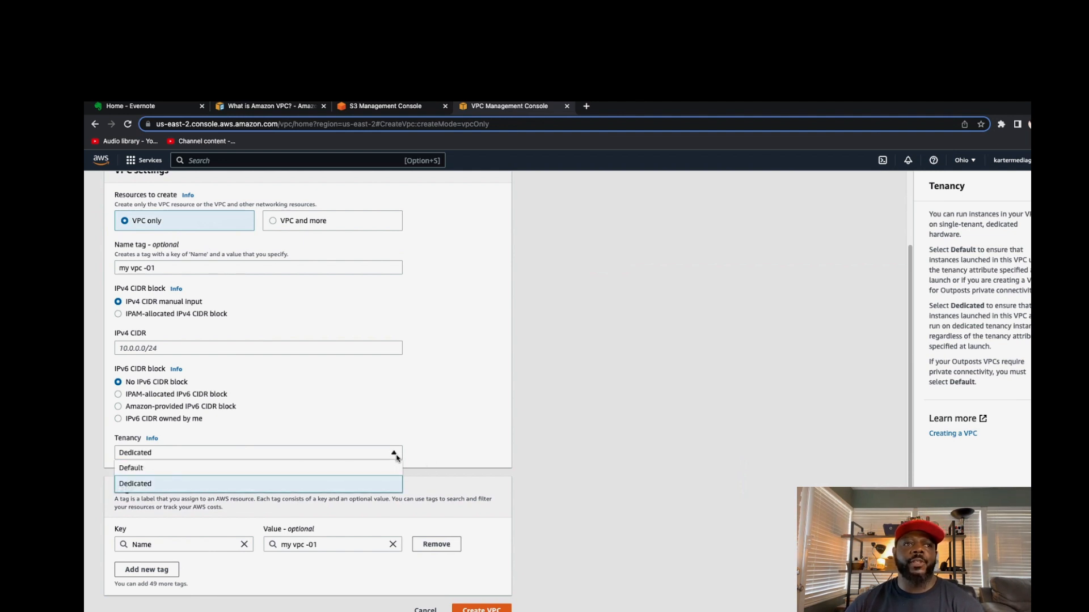
click(227, 473)
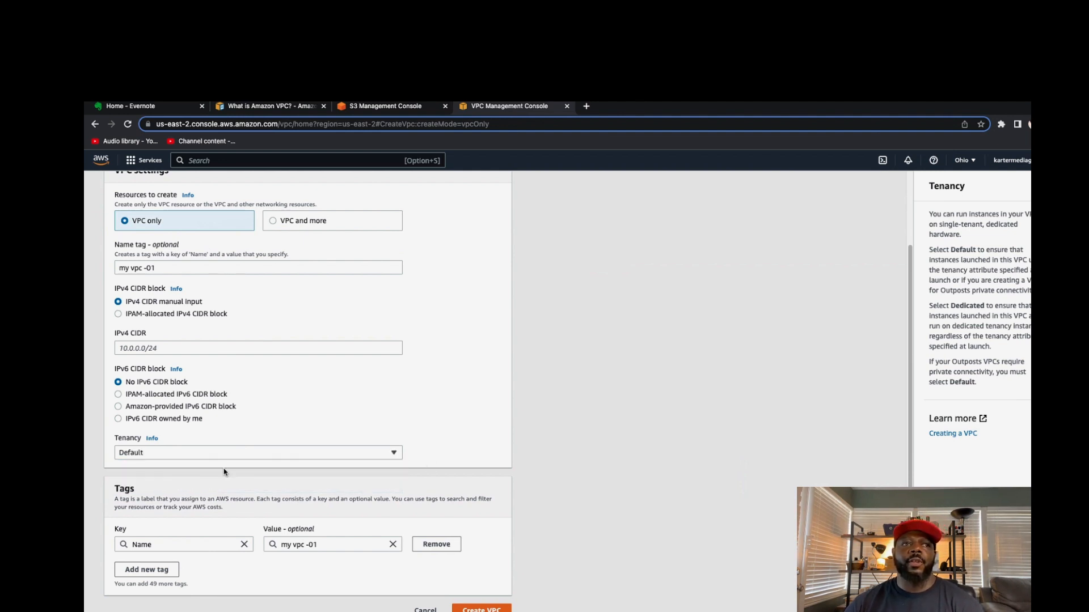
click(395, 457)
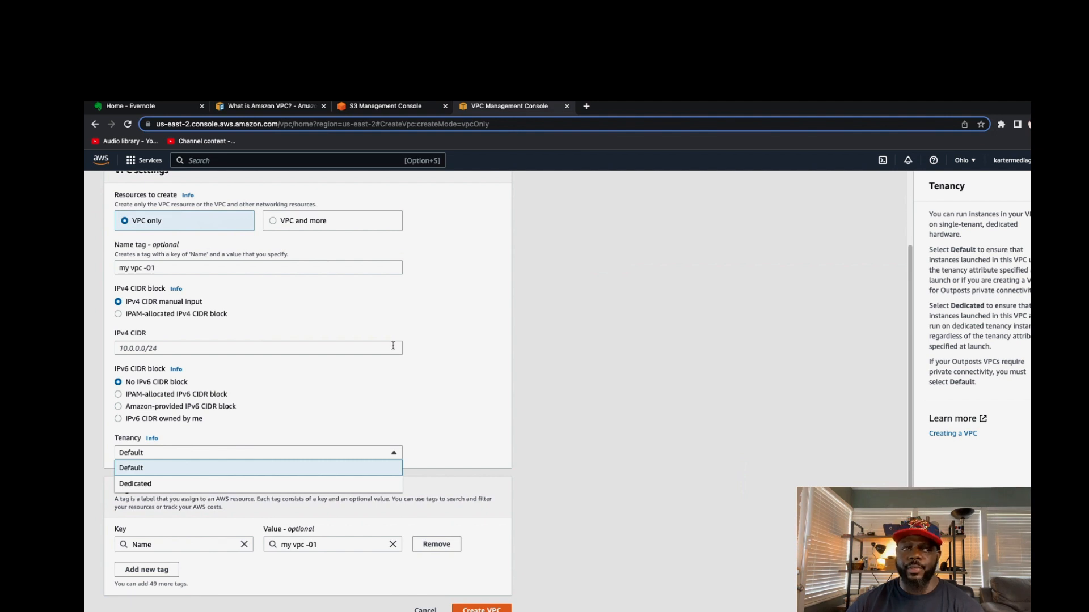
click(135, 485)
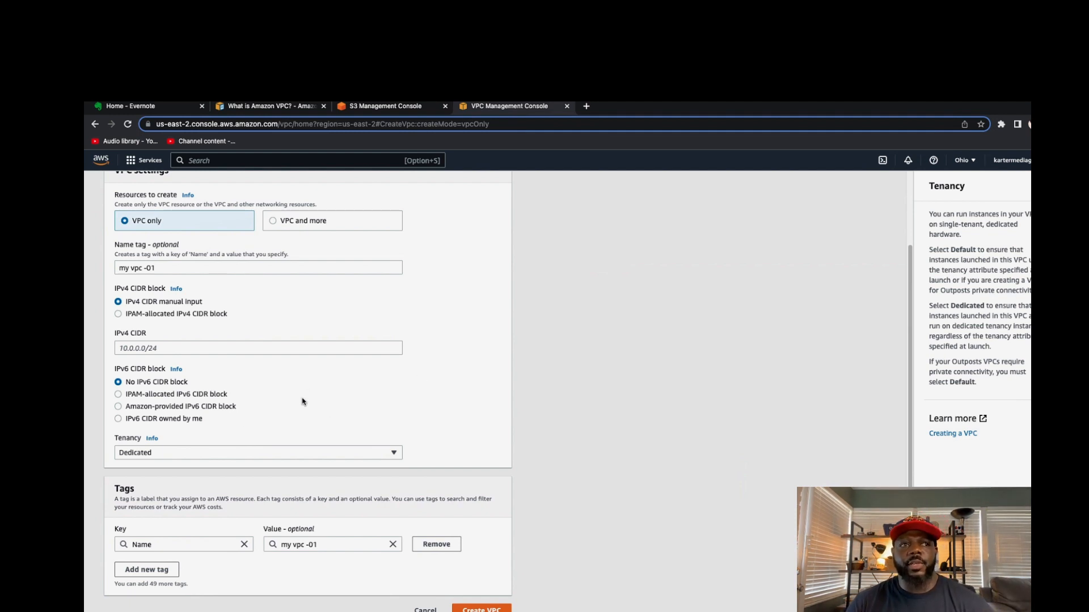
scroll(375, 431, up, 1)
click(396, 454)
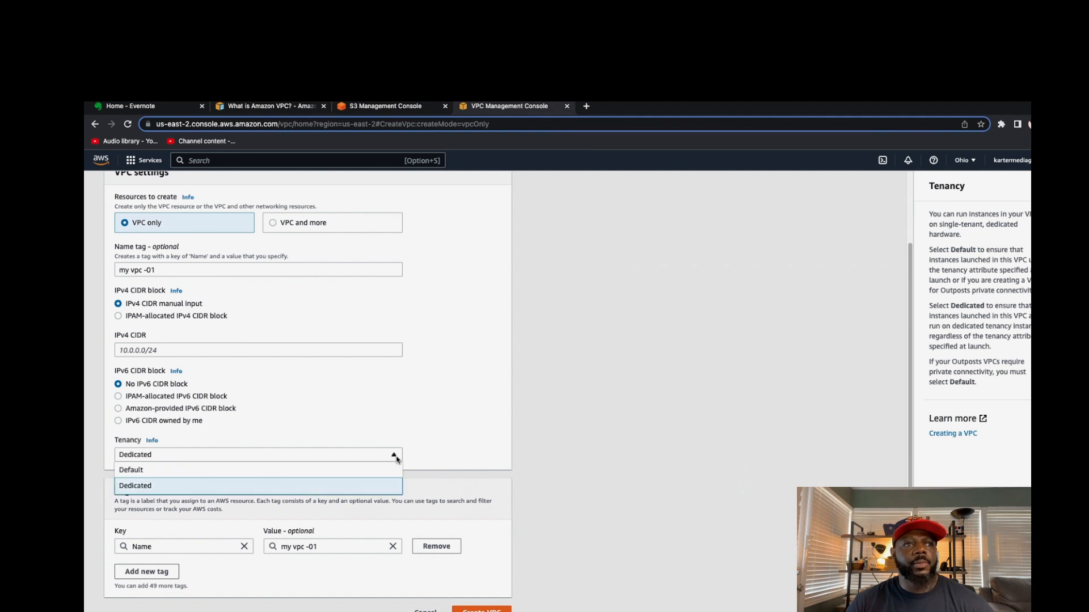
click(138, 473)
scroll(505, 462, down, 1)
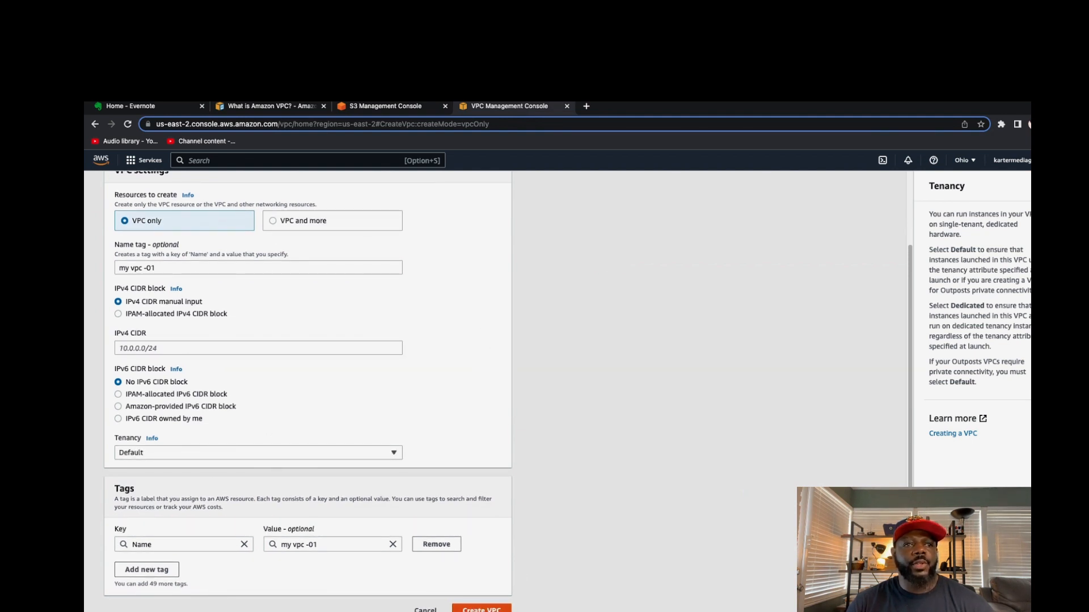
Set the IPv4 CIDR of the new VPC to 10.0.0.0/24 and create the VPC.
click(481, 610)
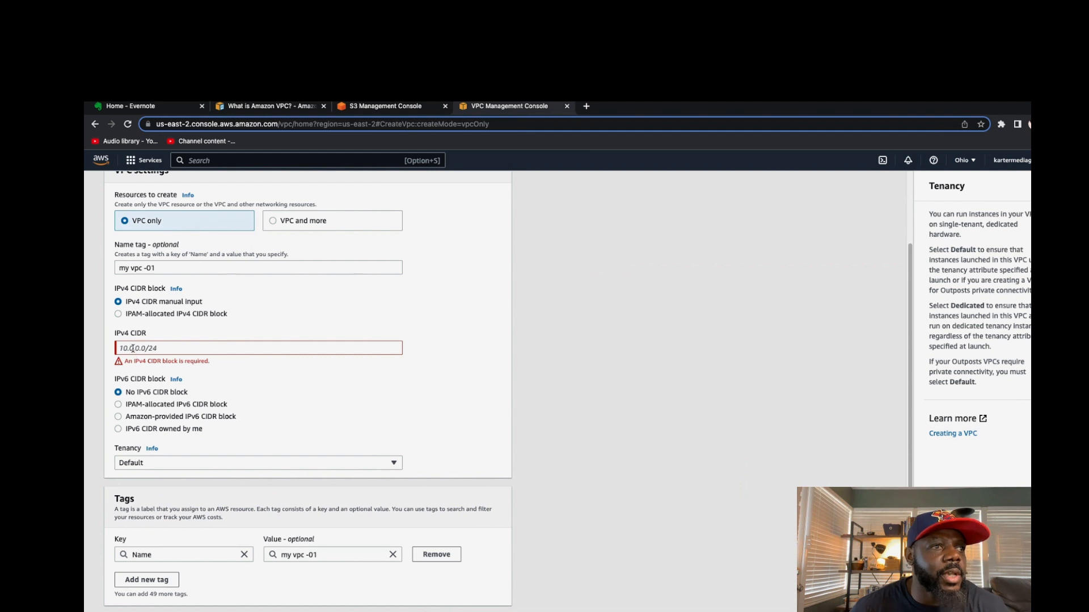
text(10)
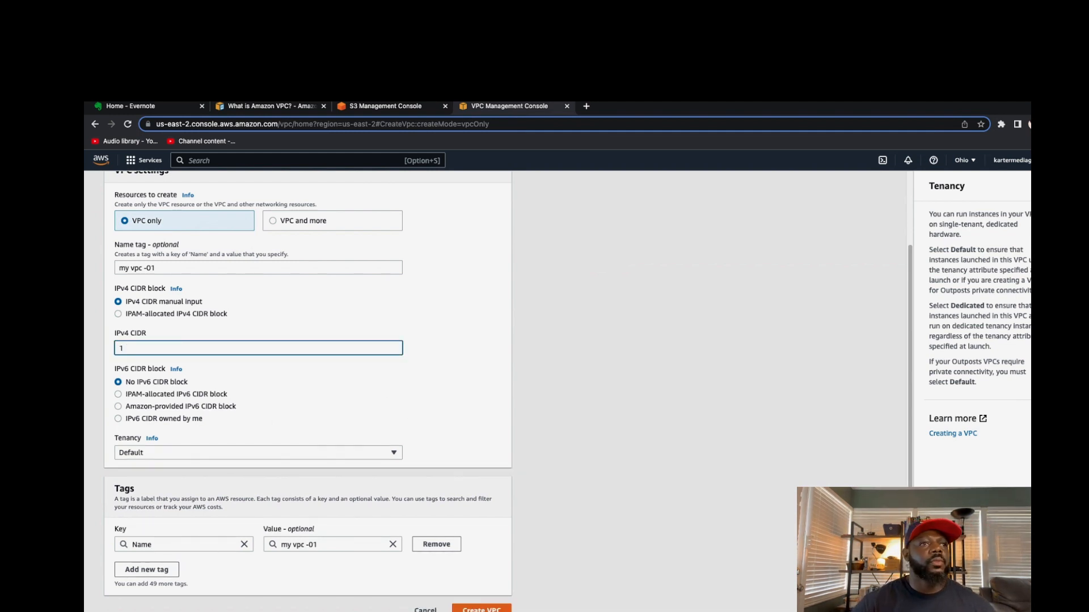
key(BackSpace)
key(BackSpace)
key(BackSpace)
text(10)
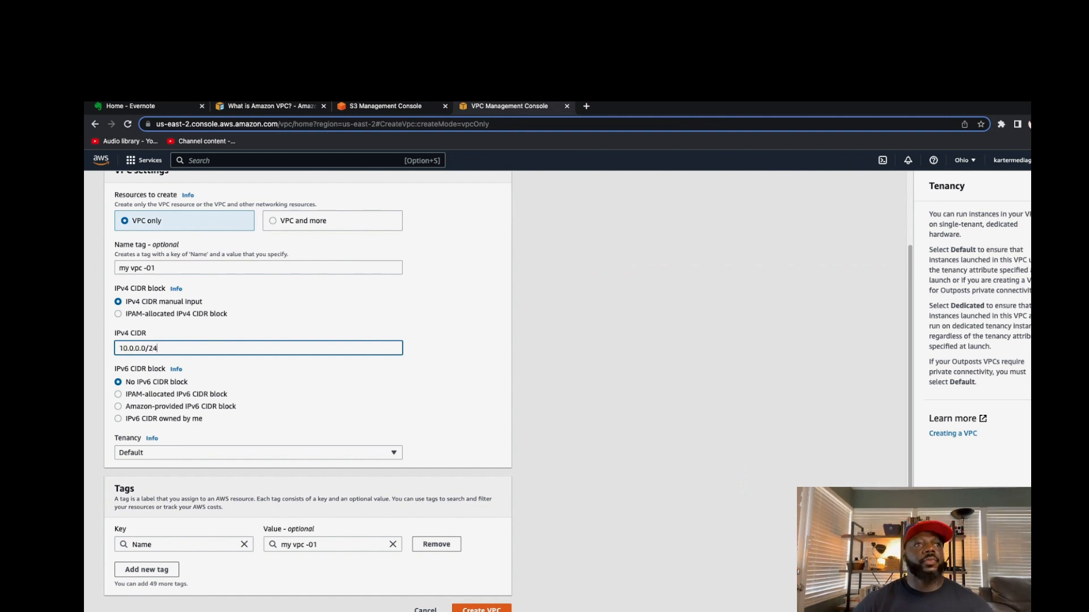
text(.0.0.0/24)
click(525, 442)
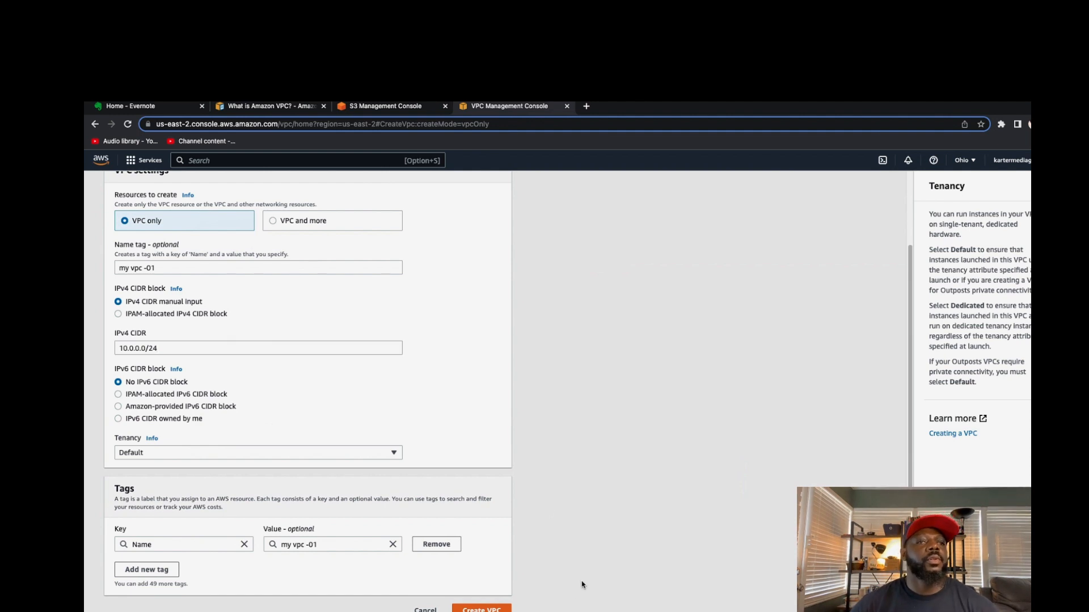
click(481, 609)
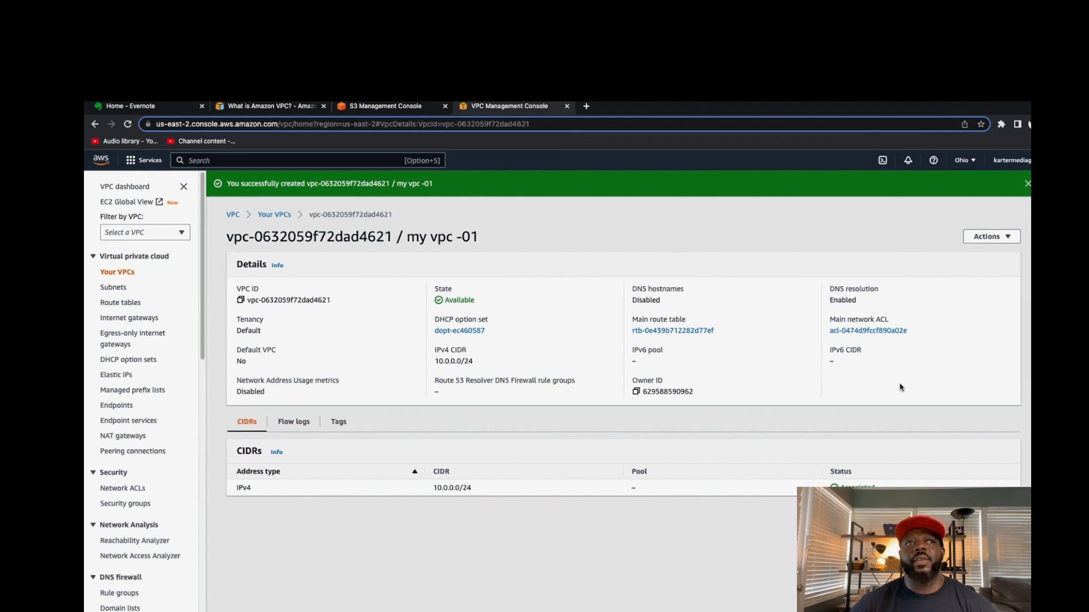
Go to the list of your VPCs, select only "my vpc -01", and review its IPv4 CIDR and details.
click(273, 215)
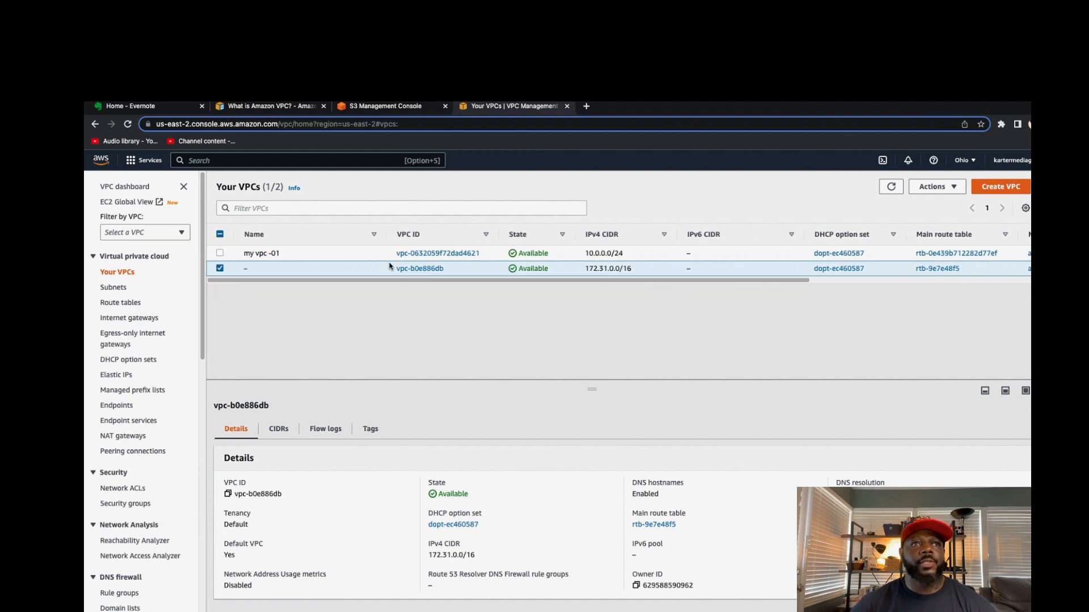
drag(590, 280, 661, 287)
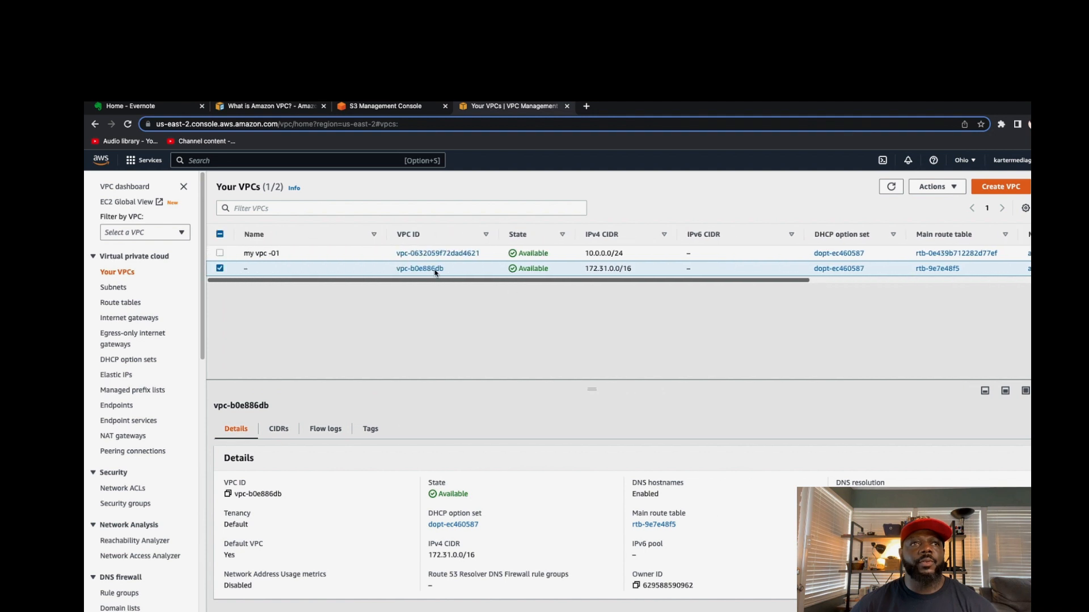
click(220, 268)
click(220, 253)
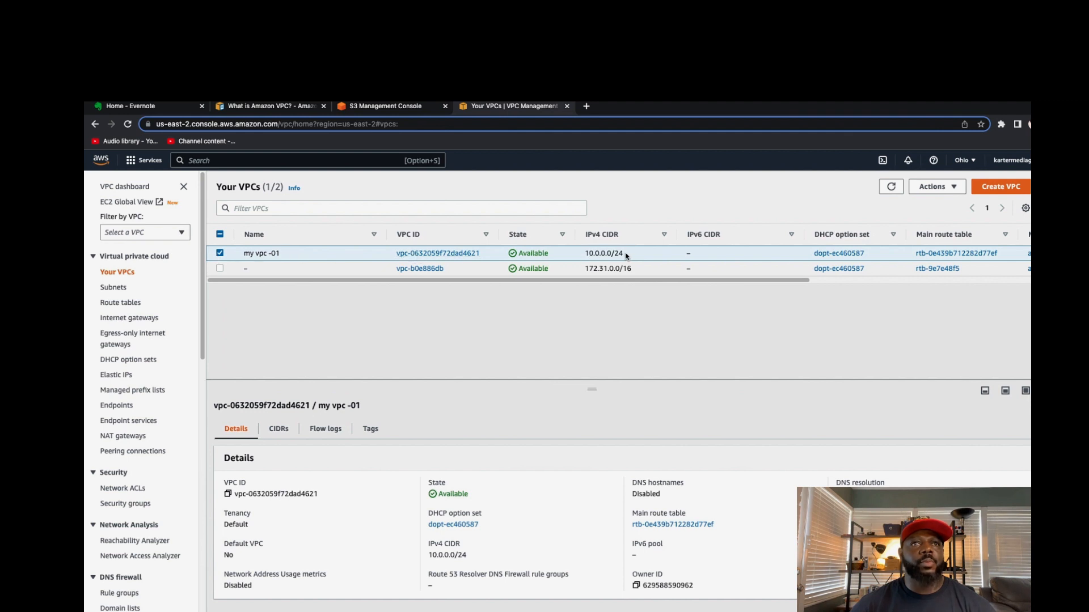
drag(625, 255, 584, 255)
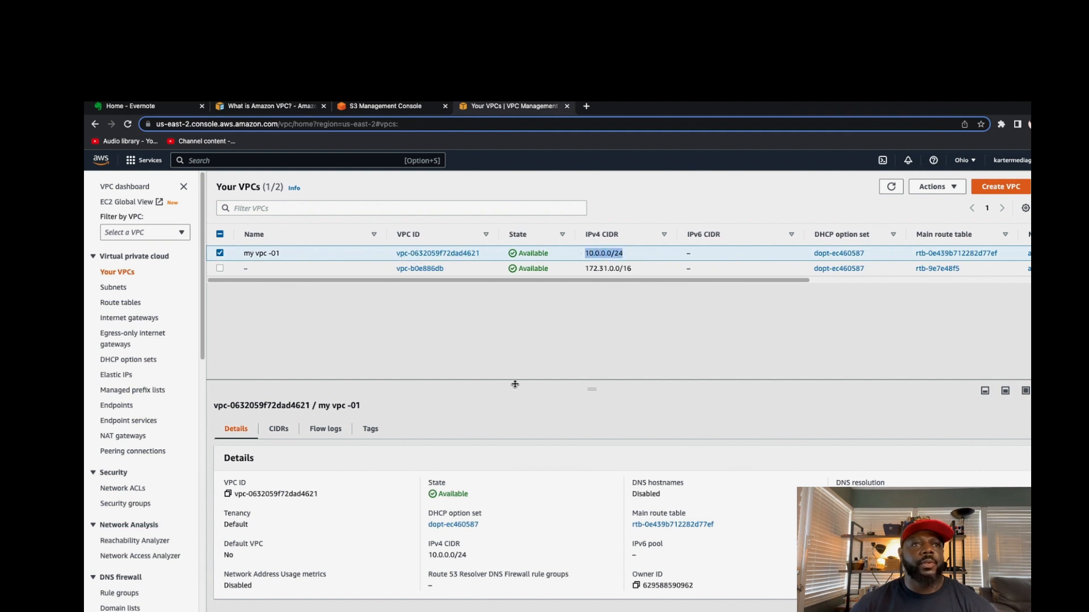
drag(594, 388, 607, 350)
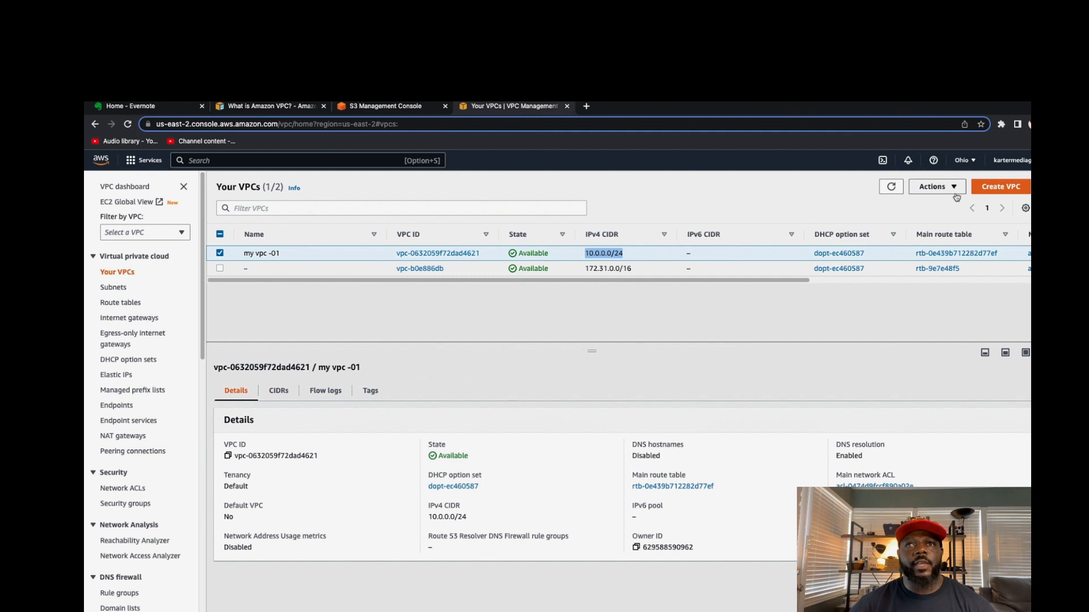
Delete the VPC "my vpc -01", confirming the deletion with "delete".
click(936, 187)
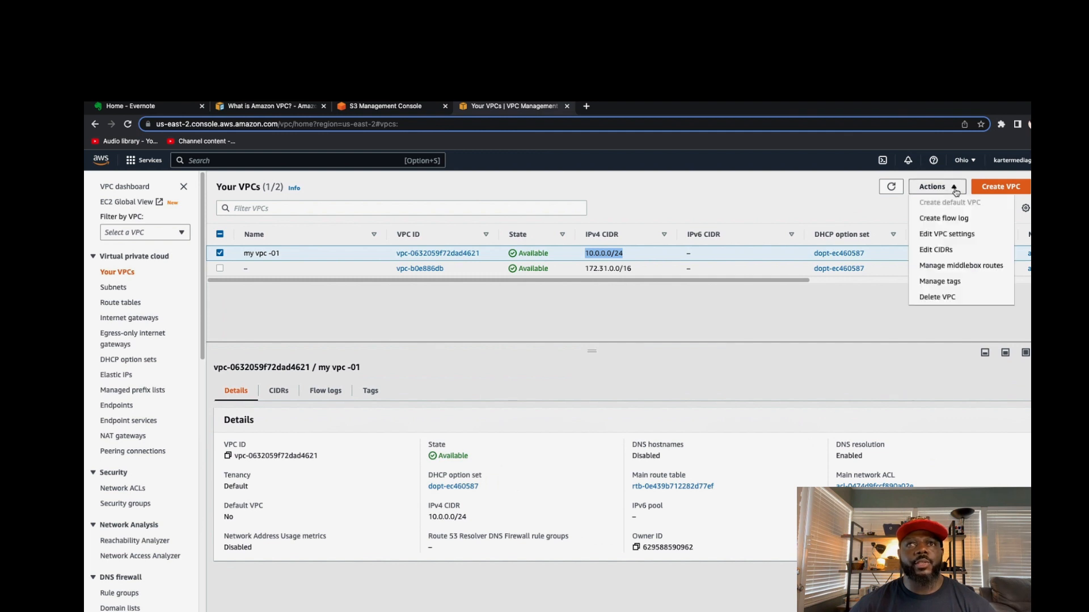
click(939, 299)
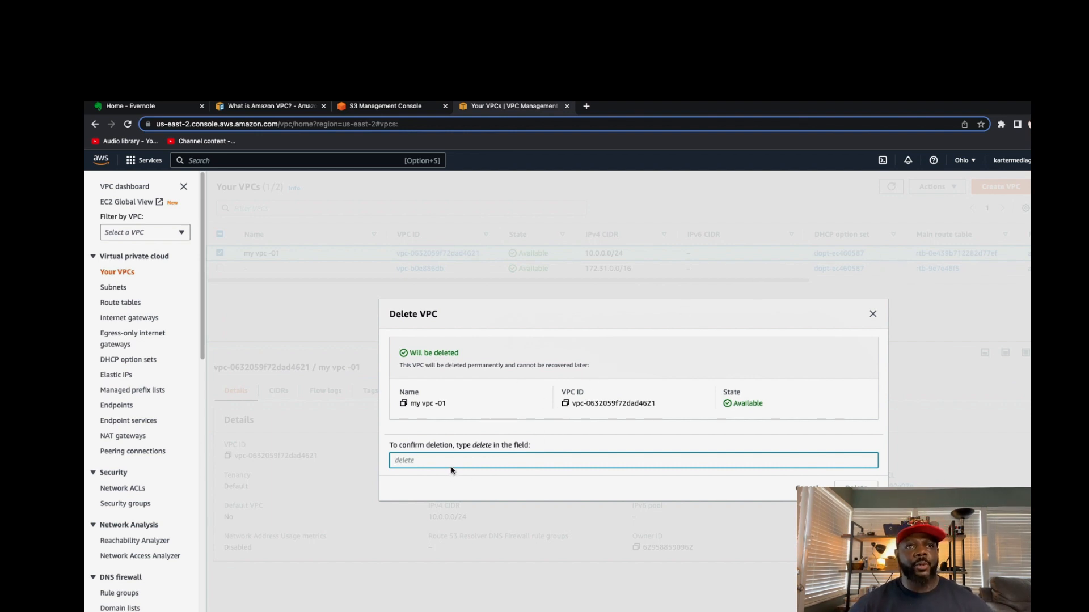
text(del)
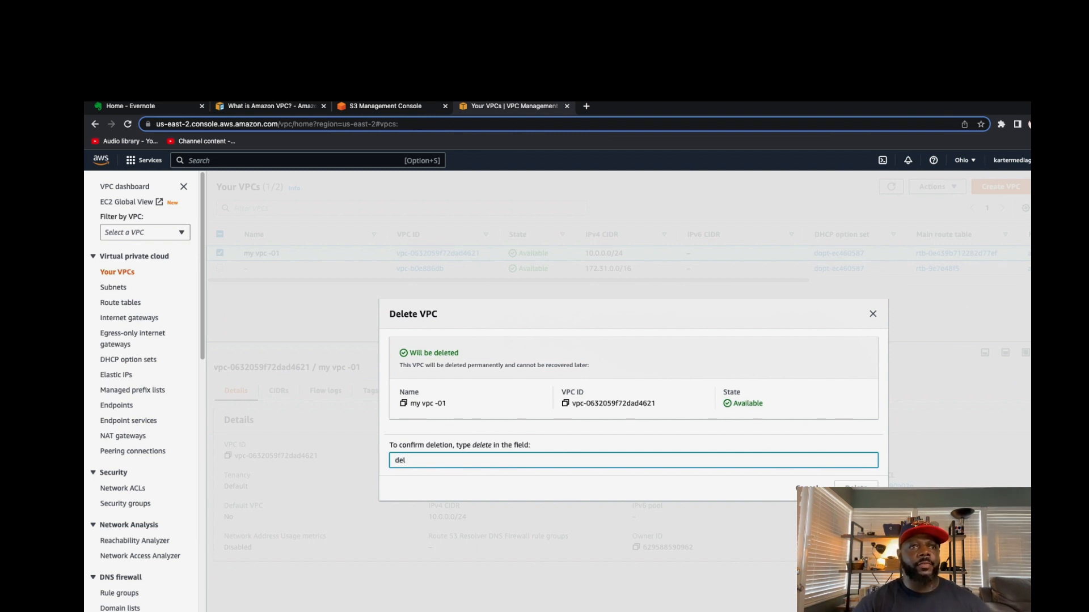
text(ete)
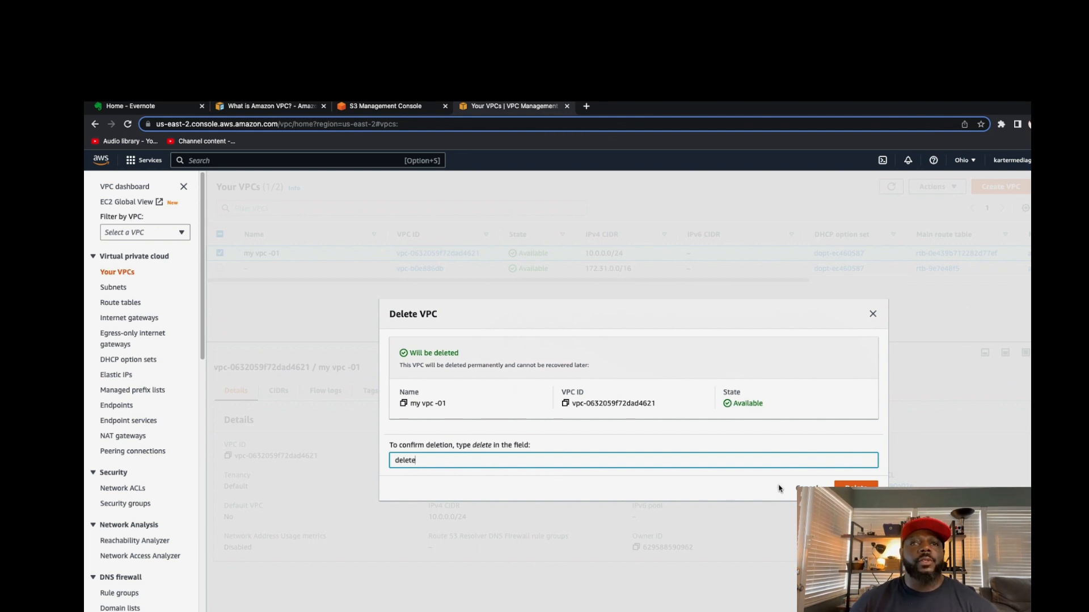
click(854, 487)
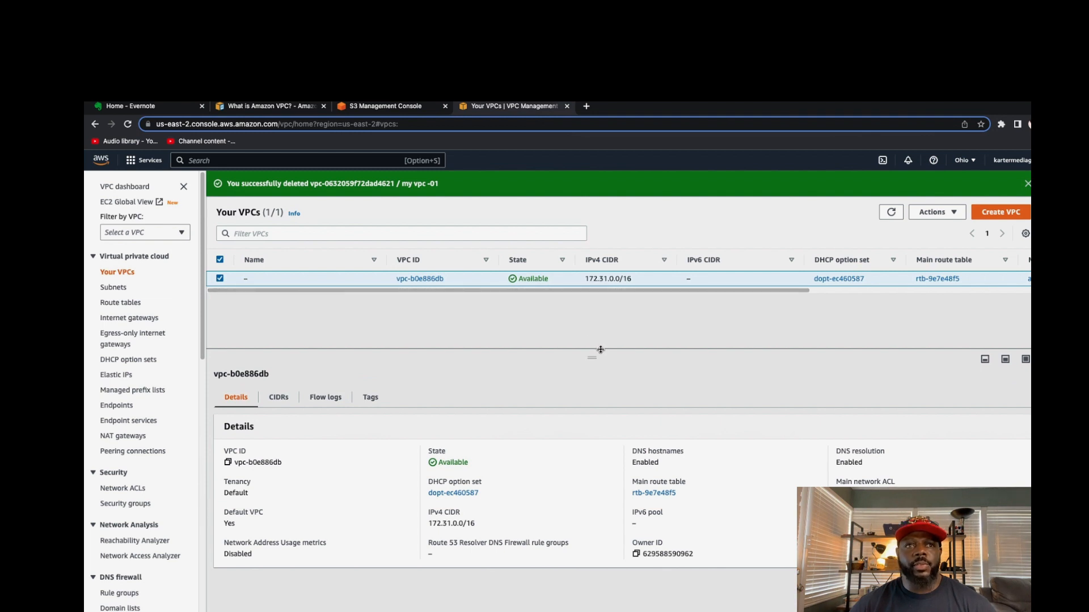
mouse_move(594, 357)
mouse_down()
mouse_move(602, 407)
mouse_move(609, 364)
mouse_up()
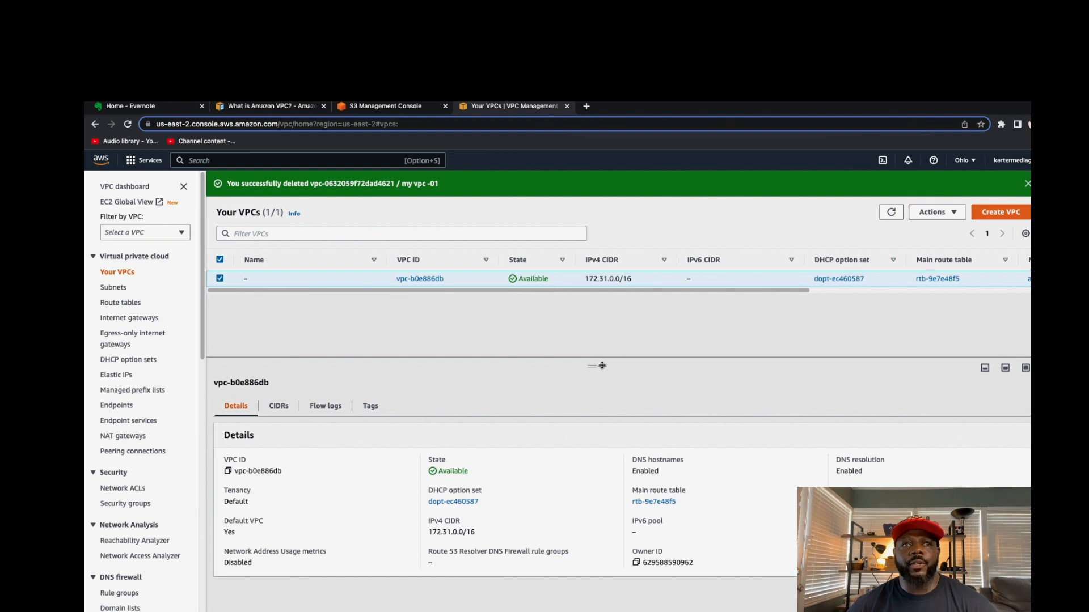
drag(602, 363, 602, 380)
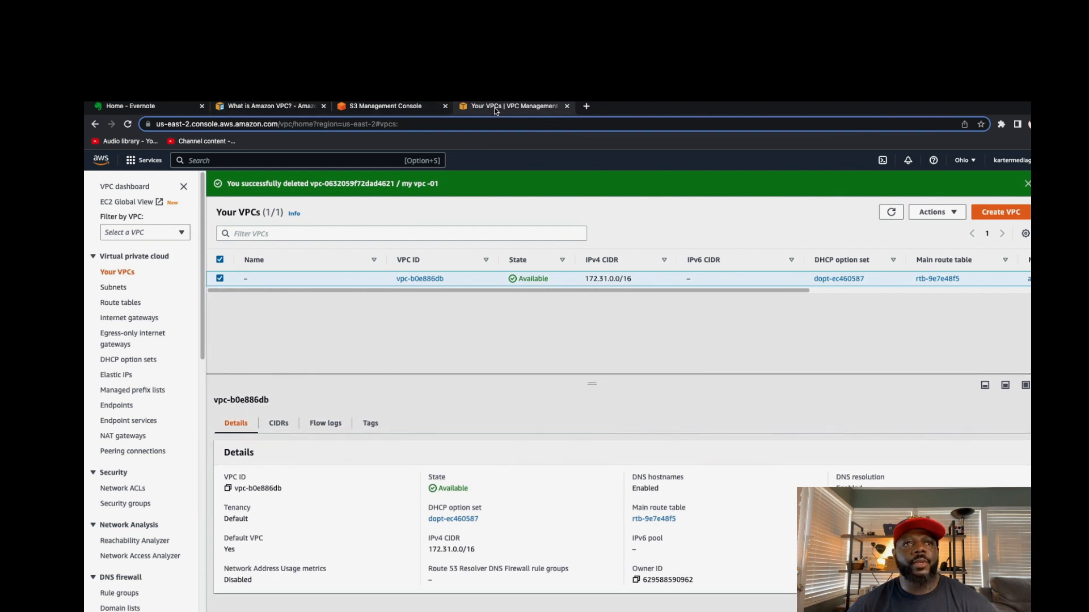
Return to the "What is Amazon VPC?" documentation and review the descriptions of the VPC features.
click(277, 108)
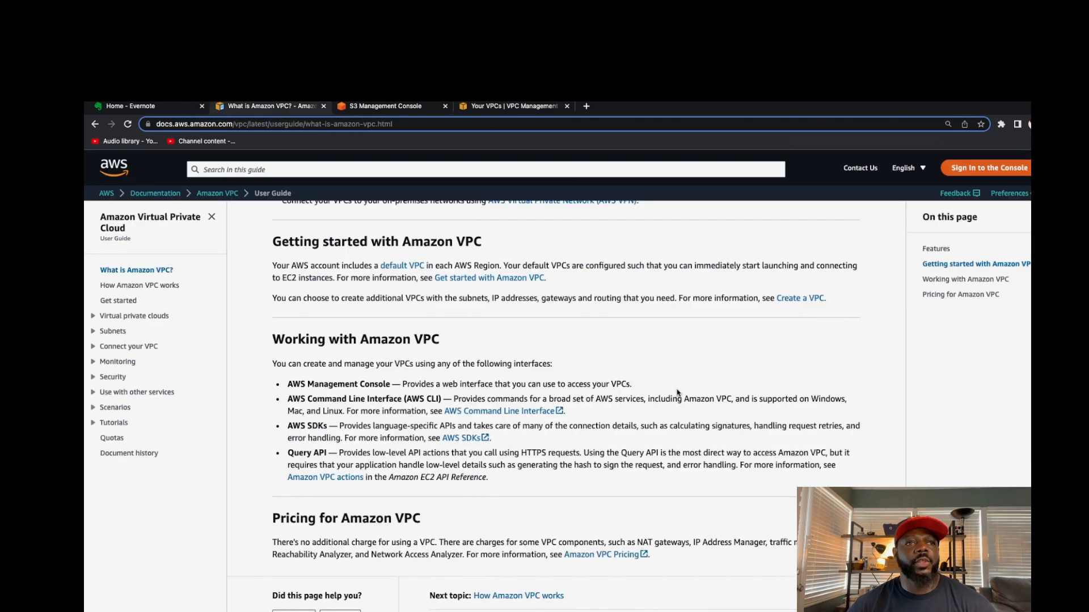
scroll(686, 426, up, 1)
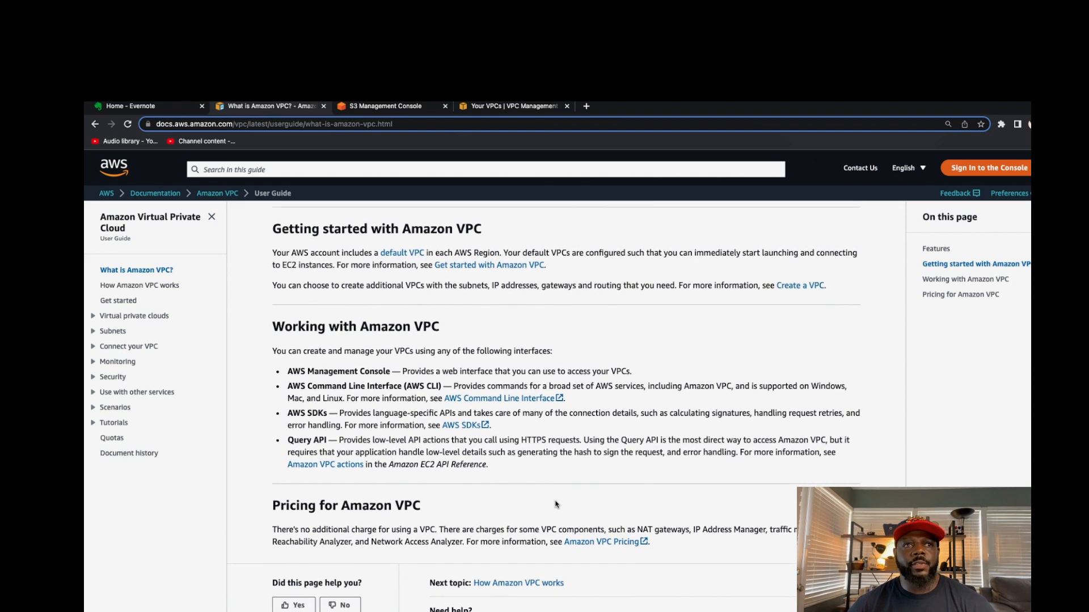
scroll(555, 504, up, 5)
scroll(555, 504, up, 5)
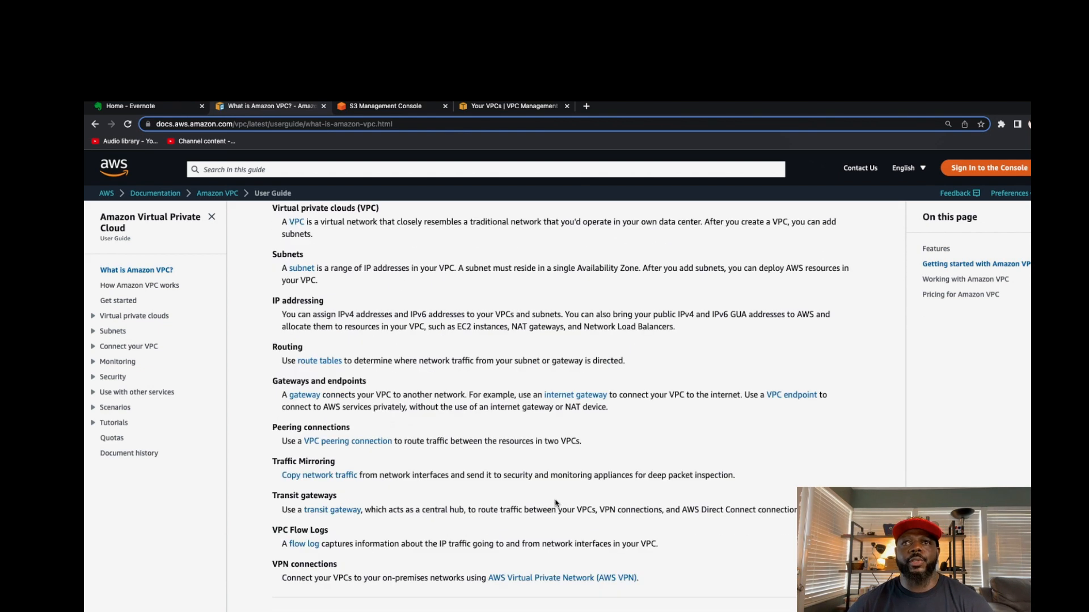